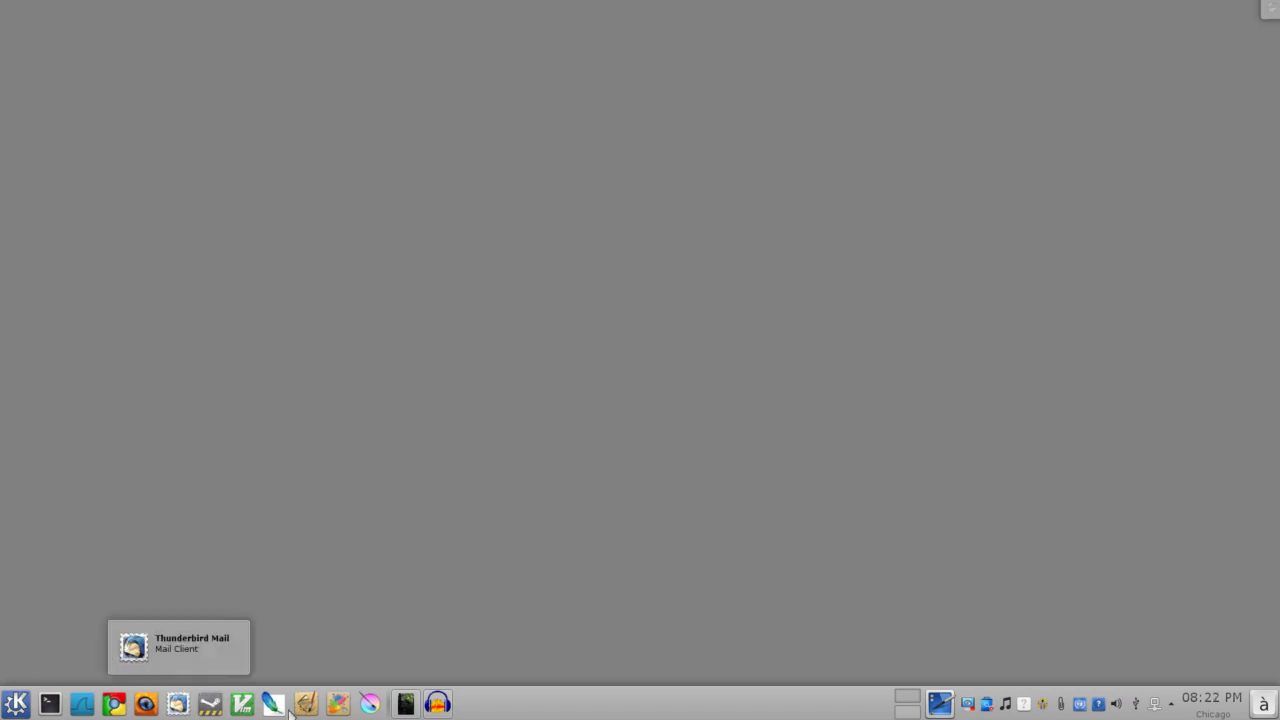
Step: Restore the minimized GIMP window showing the dark flamingo photo IMG_20131222_093215.jpg
mouse_move(403, 706)
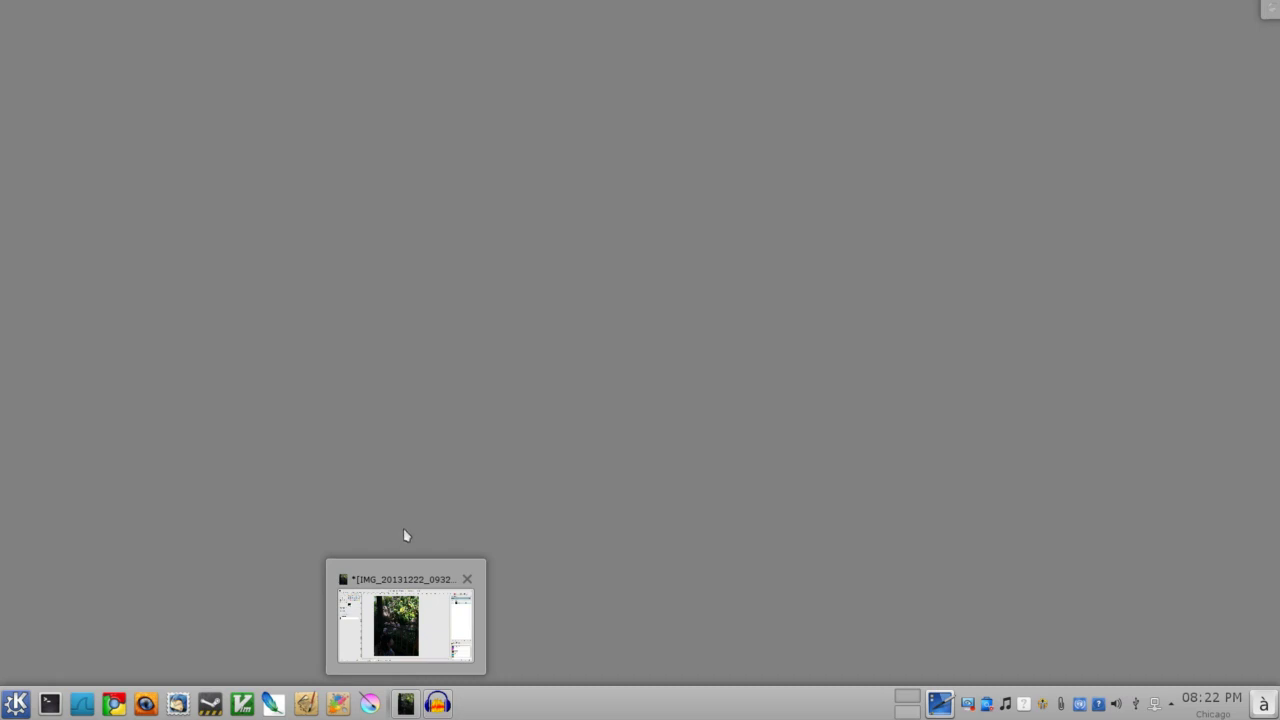
left_click(405, 705)
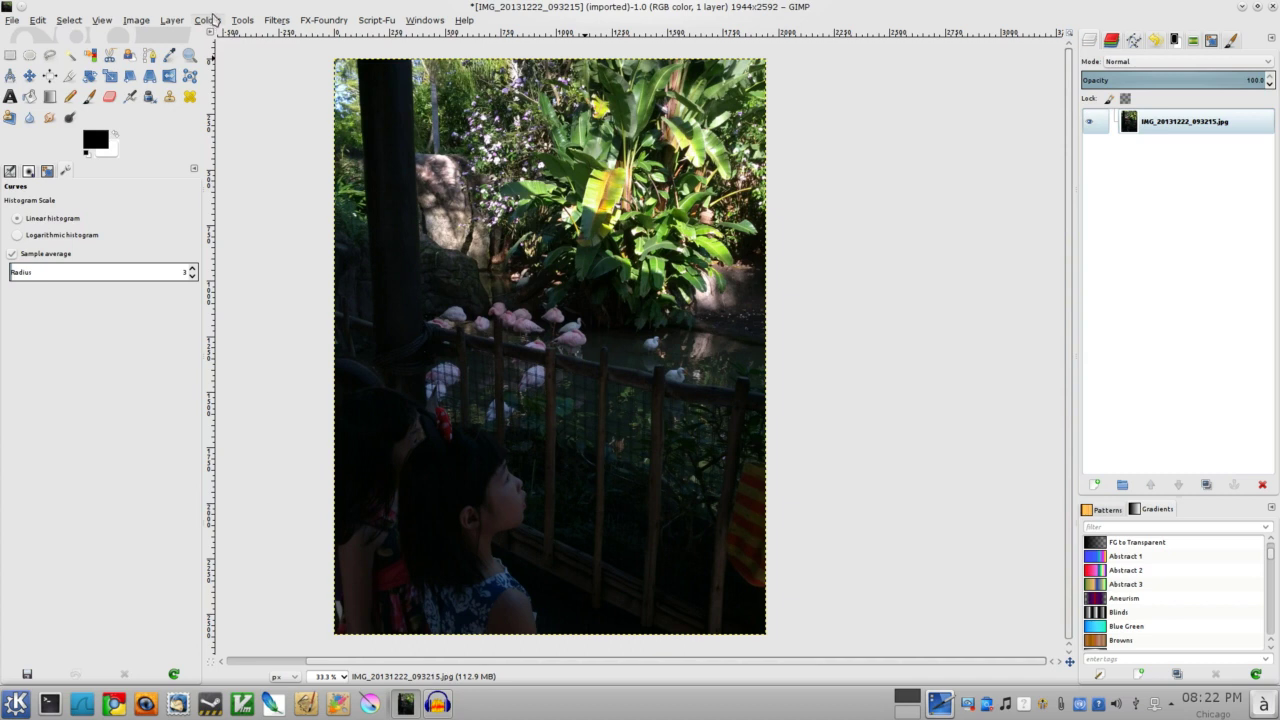
left_click(210, 20)
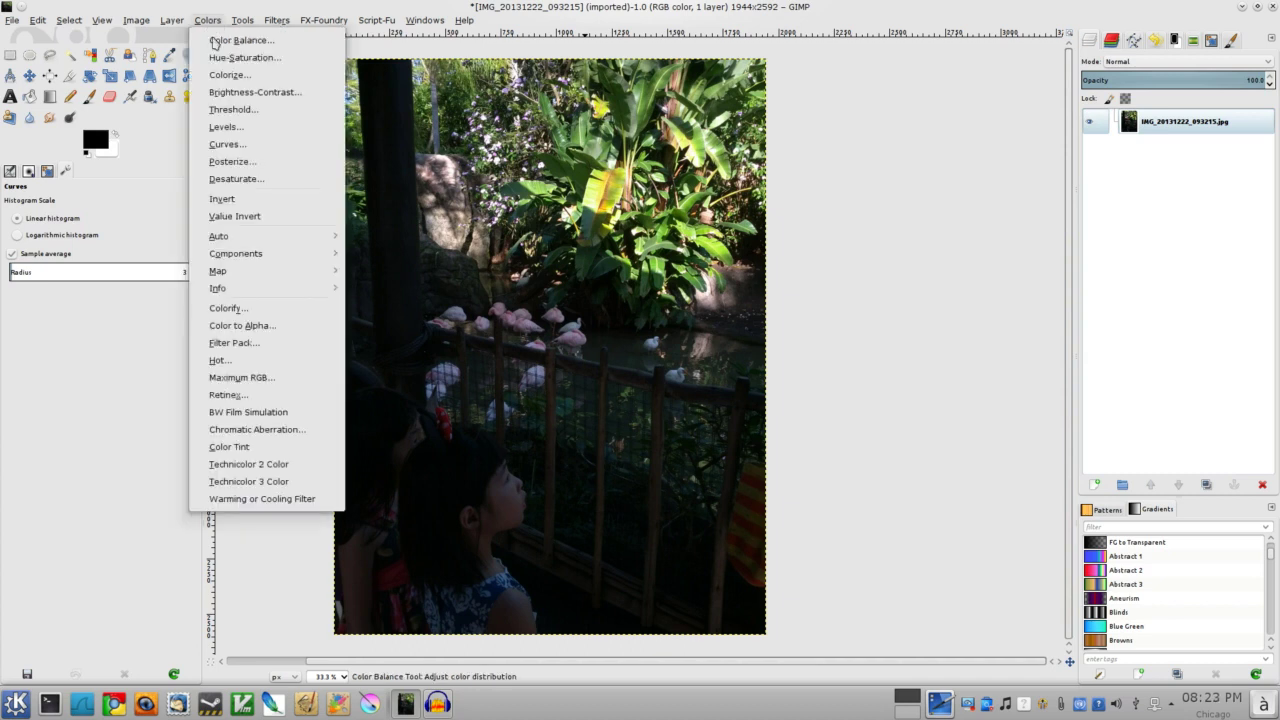
left_click(232, 94)
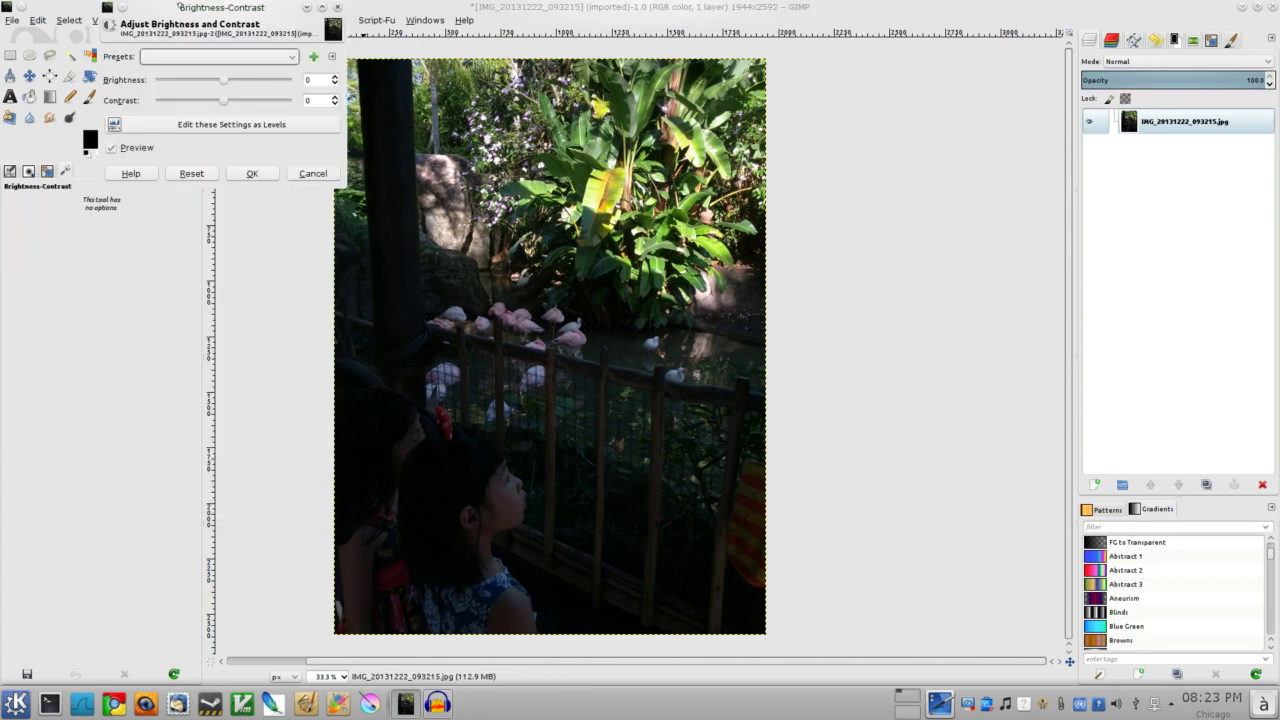
left_click_drag(182, 10, 917, 245)
left_click_drag(948, 328, 986, 342)
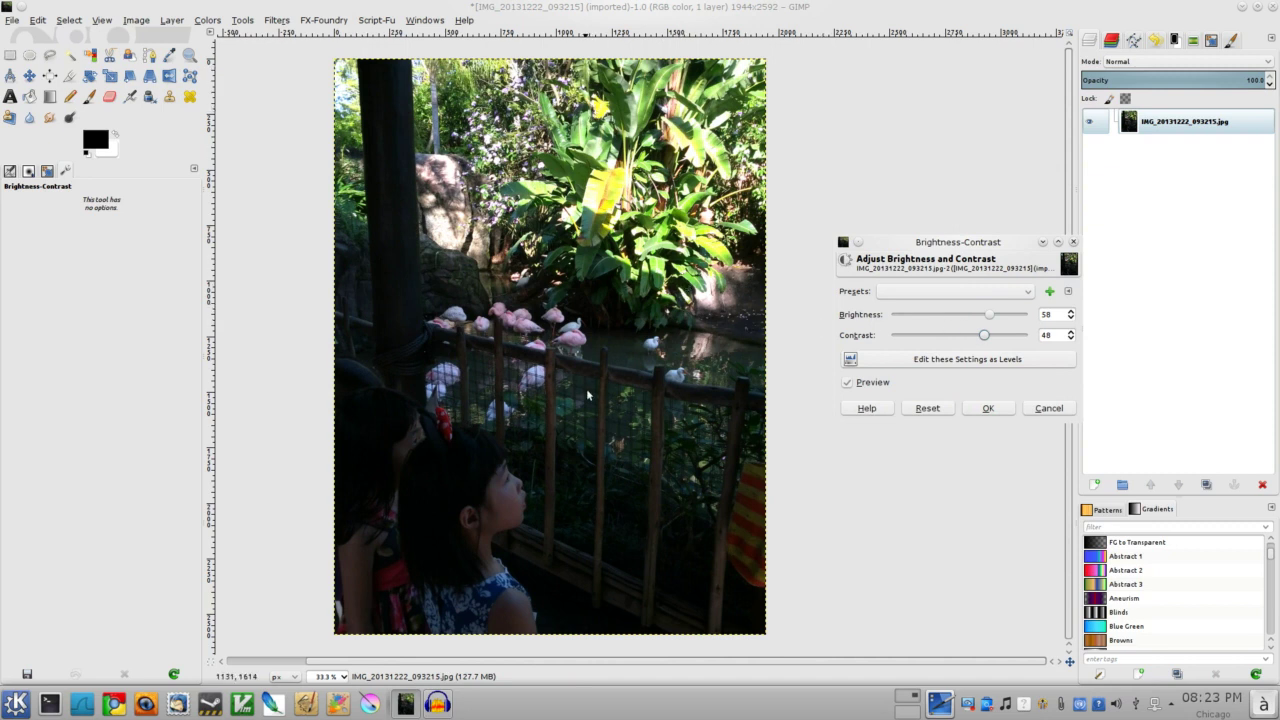
left_click(1049, 408)
left_click(207, 20)
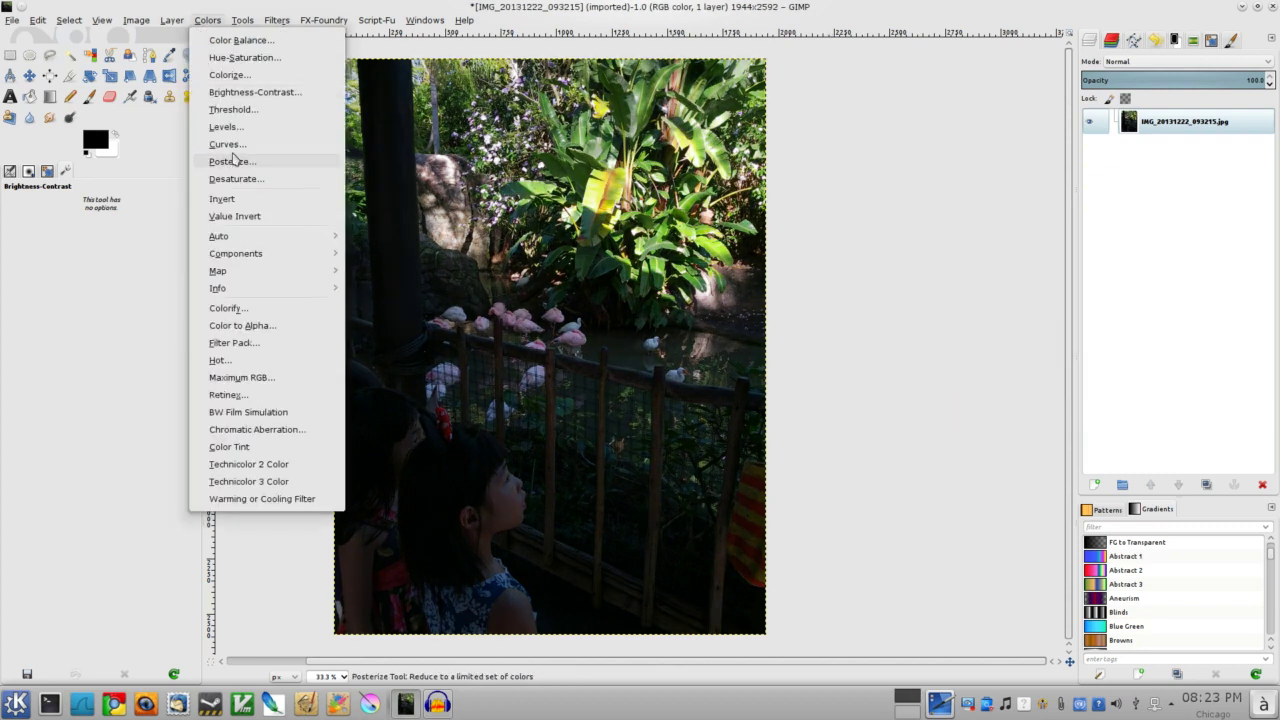
left_click(224, 128)
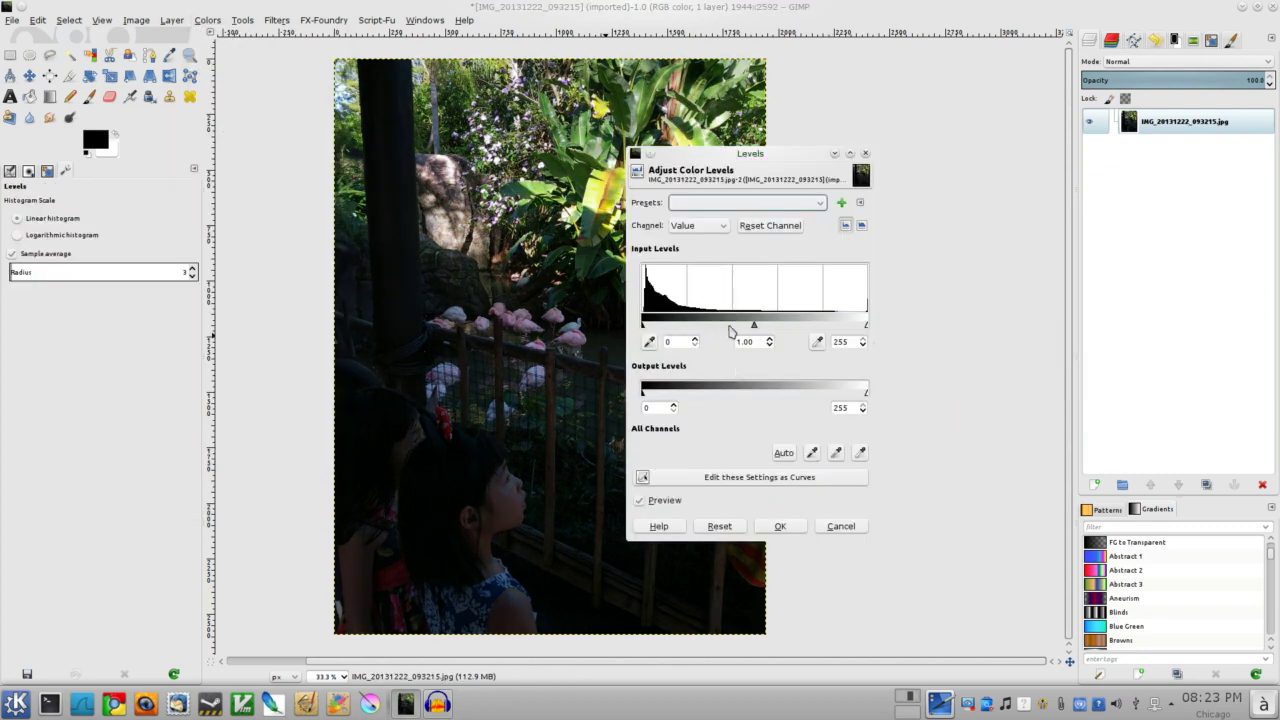
left_click_drag(849, 328, 835, 328)
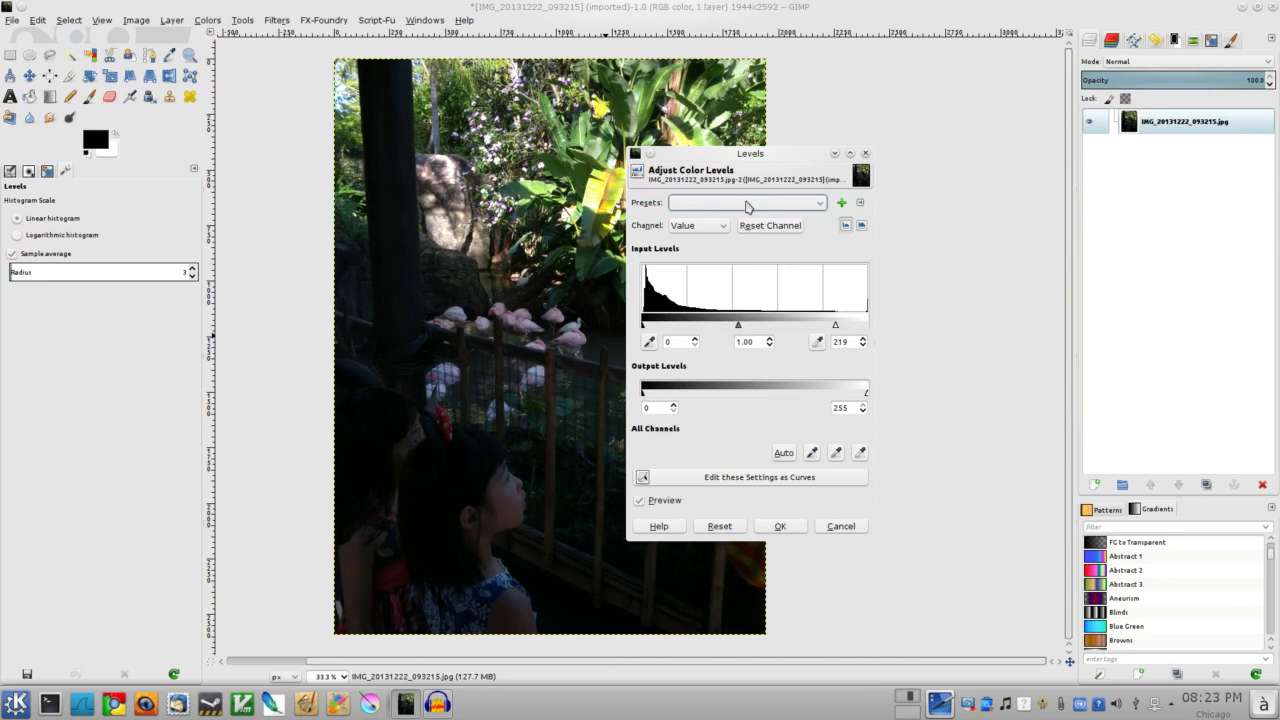
left_click_drag(737, 189, 965, 270)
left_click_drag(965, 405, 939, 407)
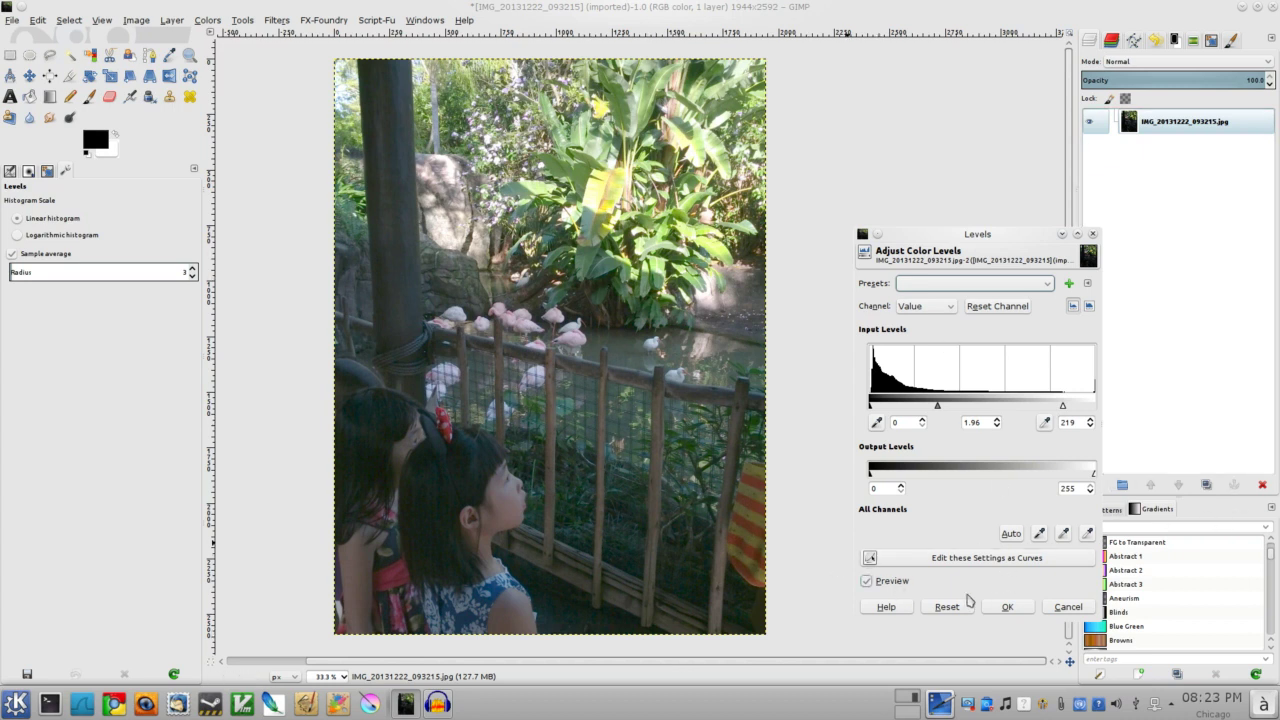
left_click(1068, 607)
left_click(207, 20)
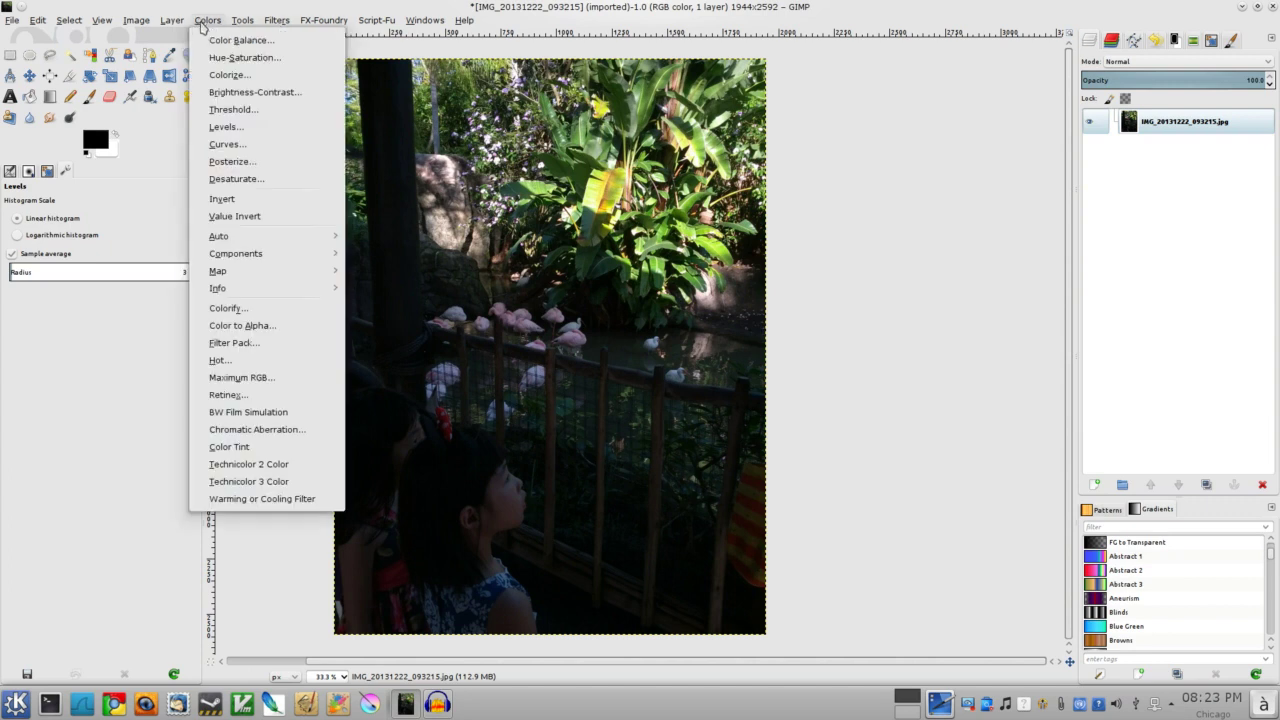
left_click(240, 148)
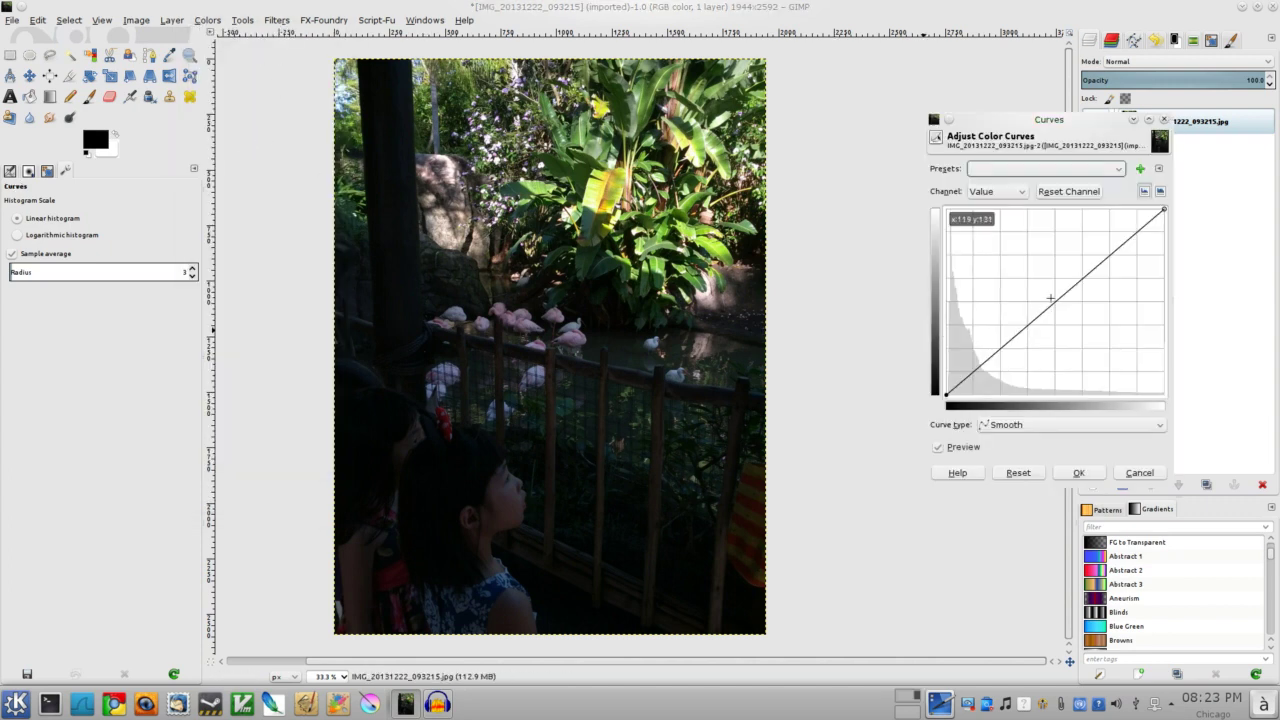
left_click_drag(1052, 300, 1052, 256)
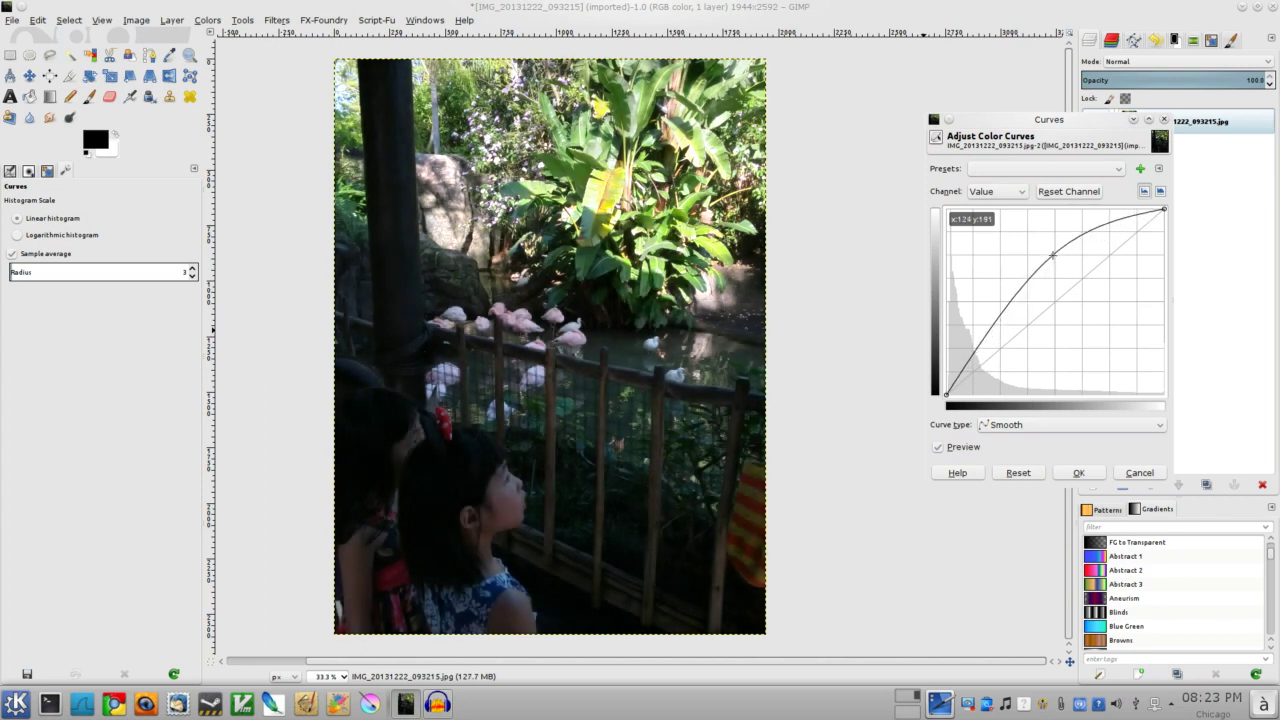
left_click(985, 323)
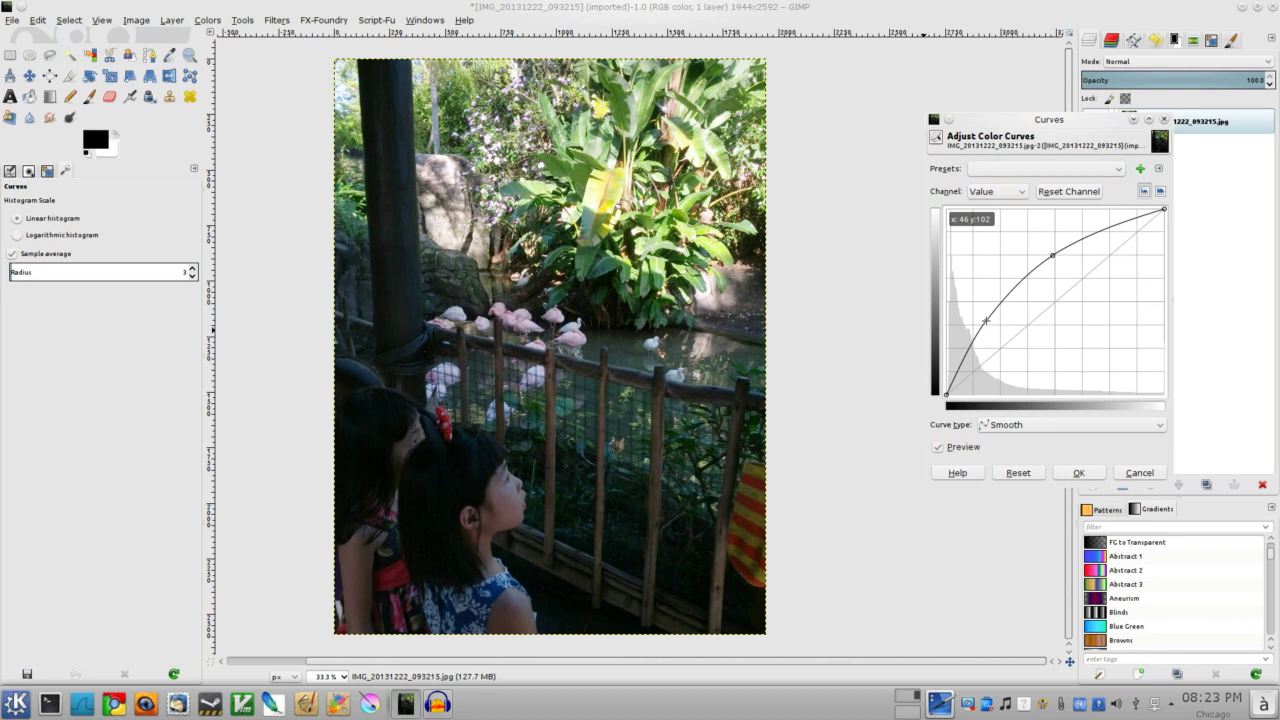
left_click_drag(985, 323, 988, 313)
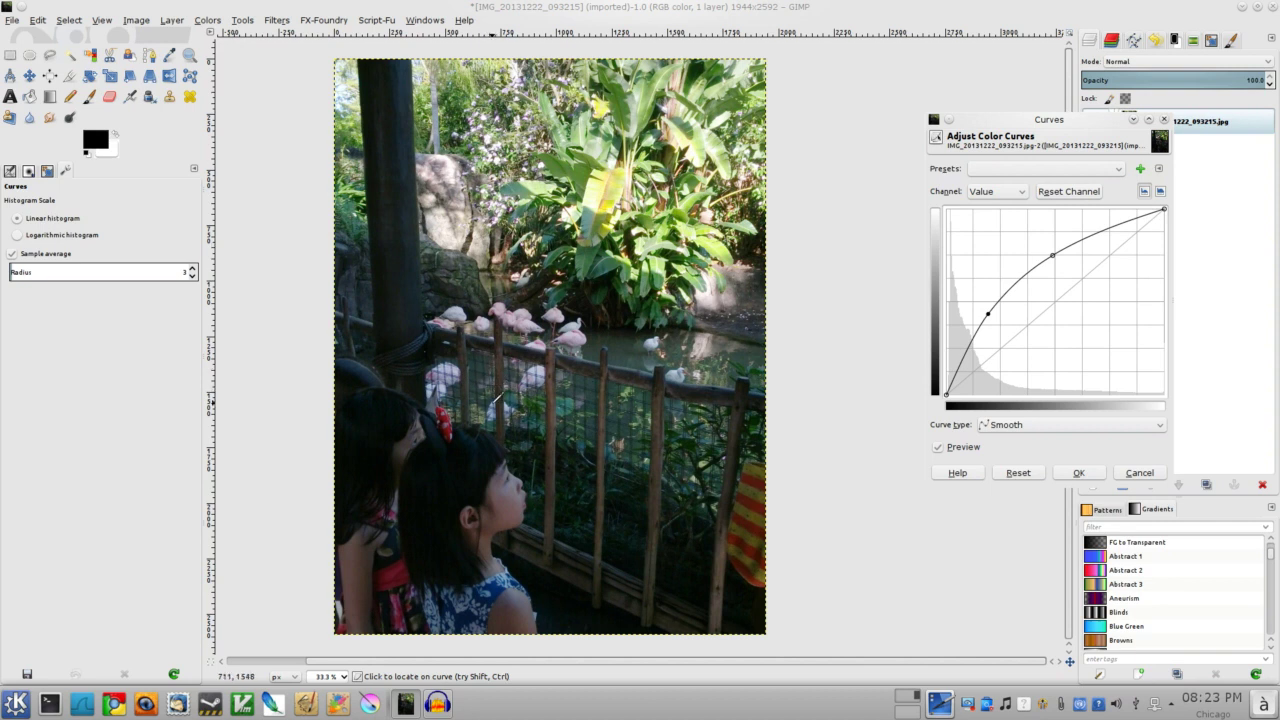
left_click(1140, 473)
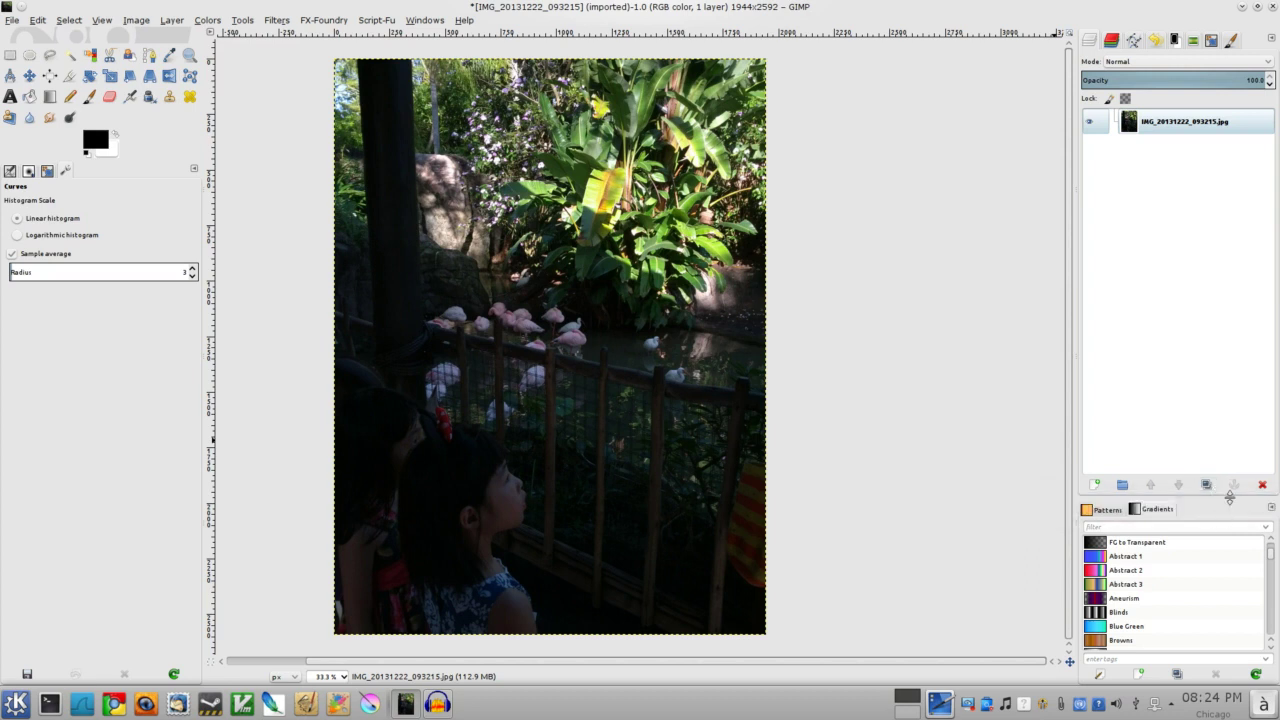
Step: Duplicate the photo layer and value-invert the copy
left_click(1209, 487)
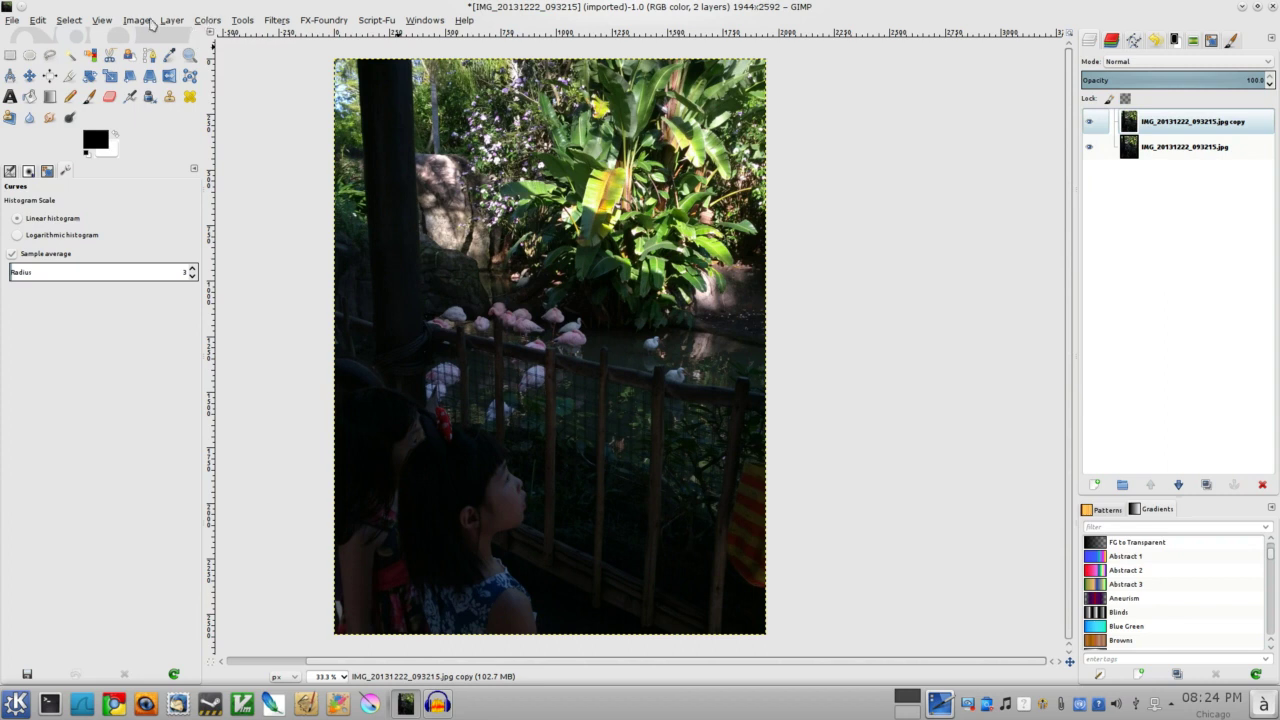
left_click(207, 20)
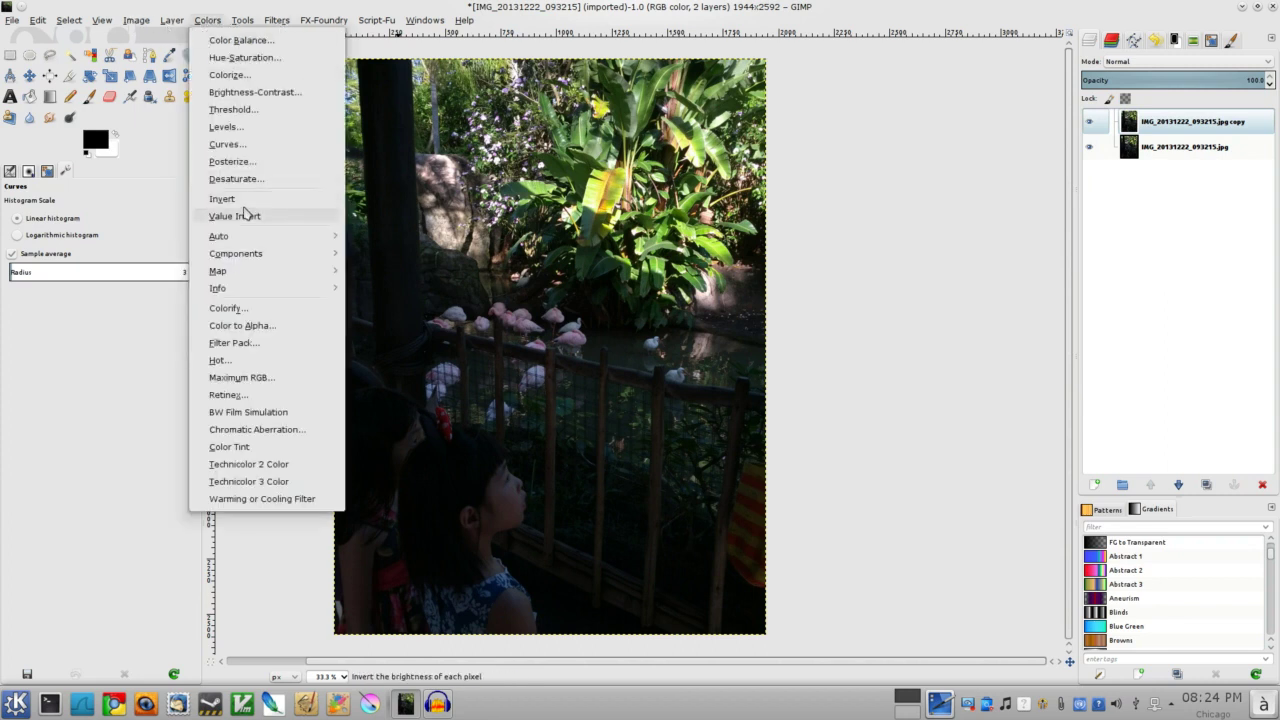
left_click(251, 214)
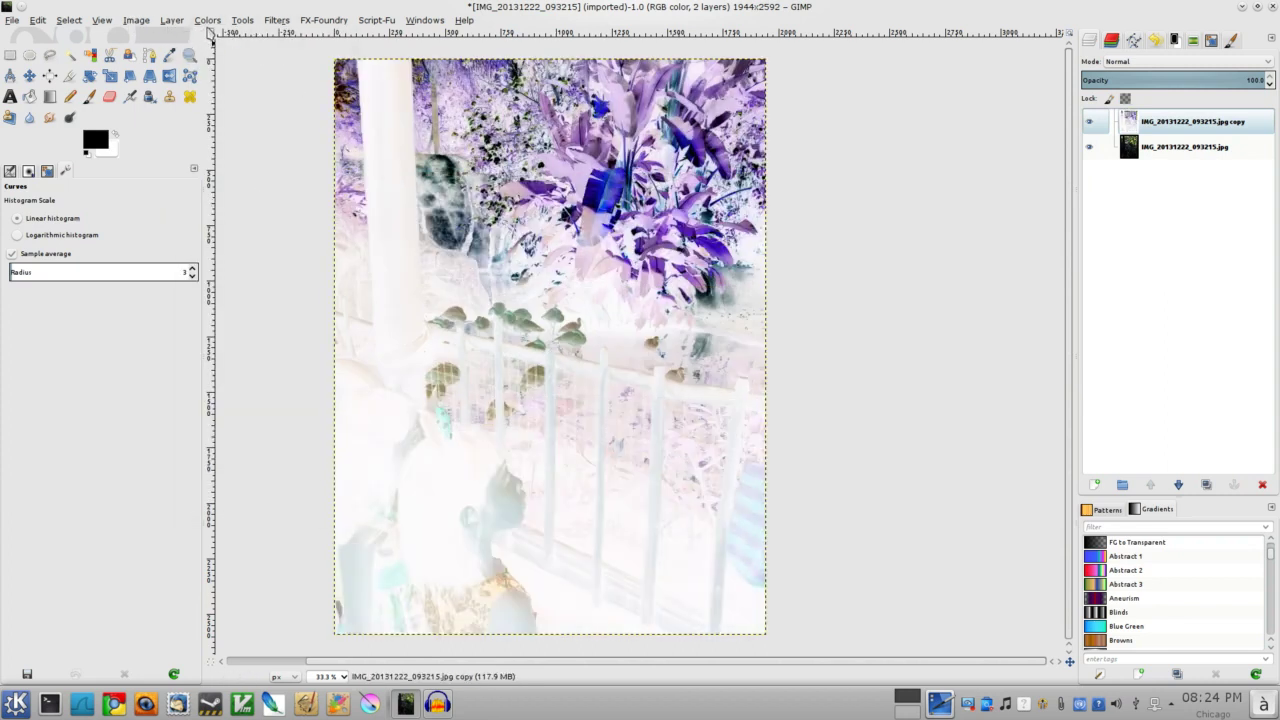
Step: Desaturate the inverted copy and set its layer mode to Overlay
left_click(208, 24)
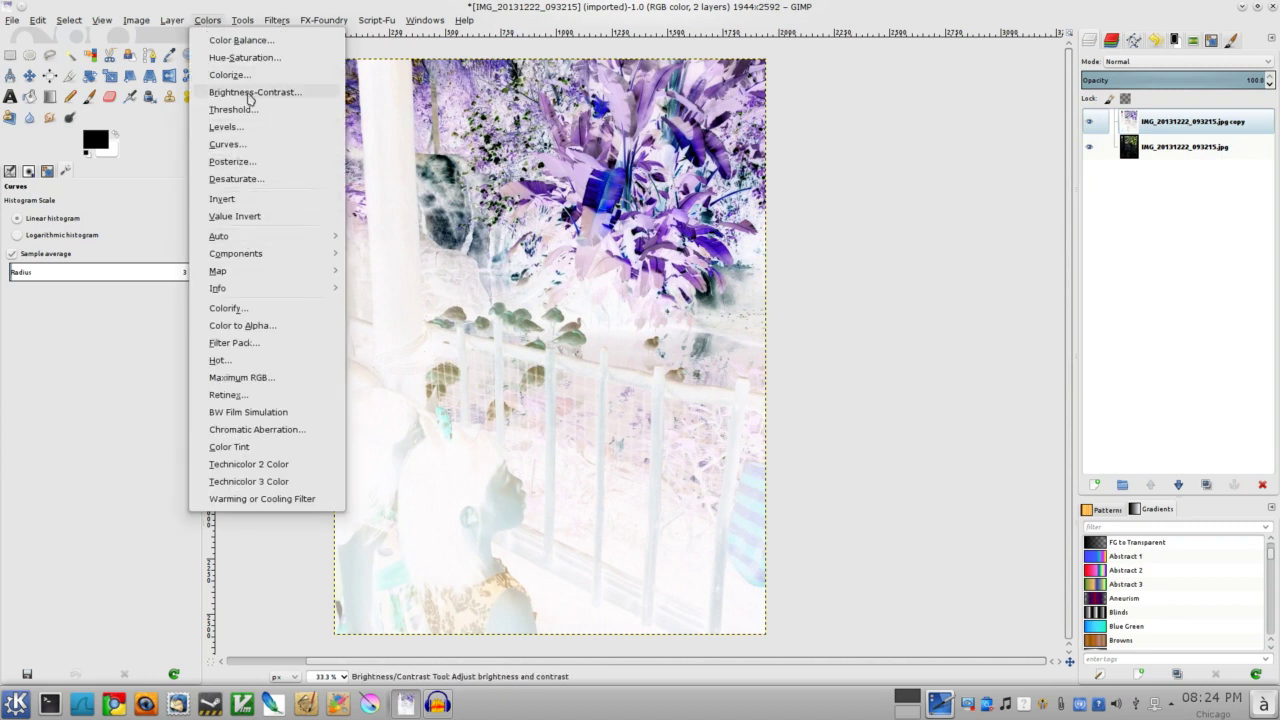
left_click(236, 178)
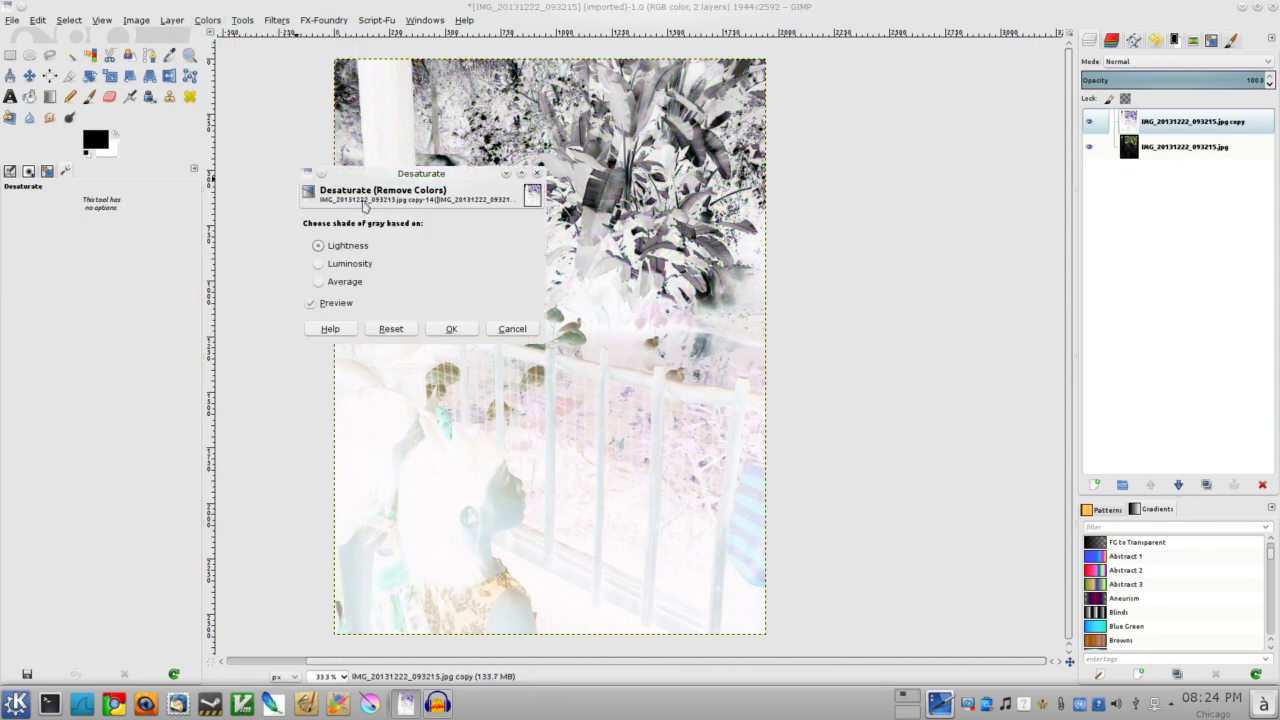
left_click(451, 328)
left_click(1138, 63)
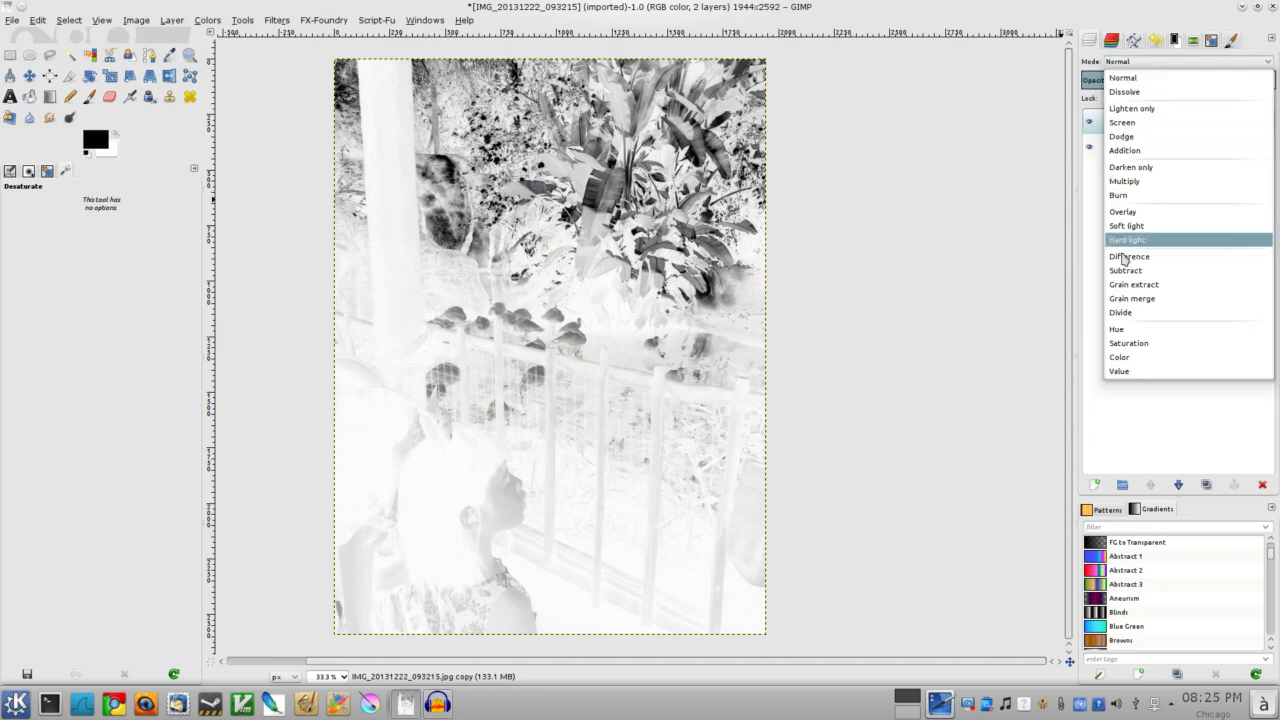
left_click(1124, 212)
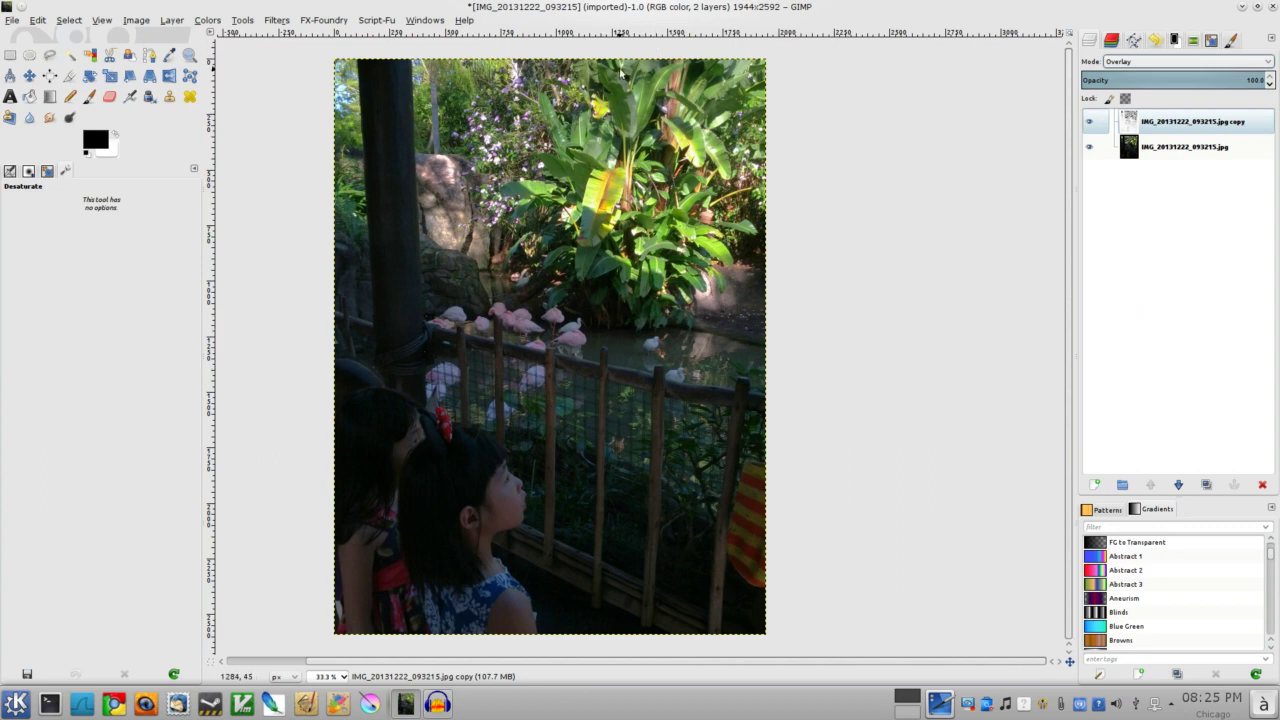
Step: Apply a 100 px Gaussian blur to the inverted Overlay copy layer
left_click(277, 20)
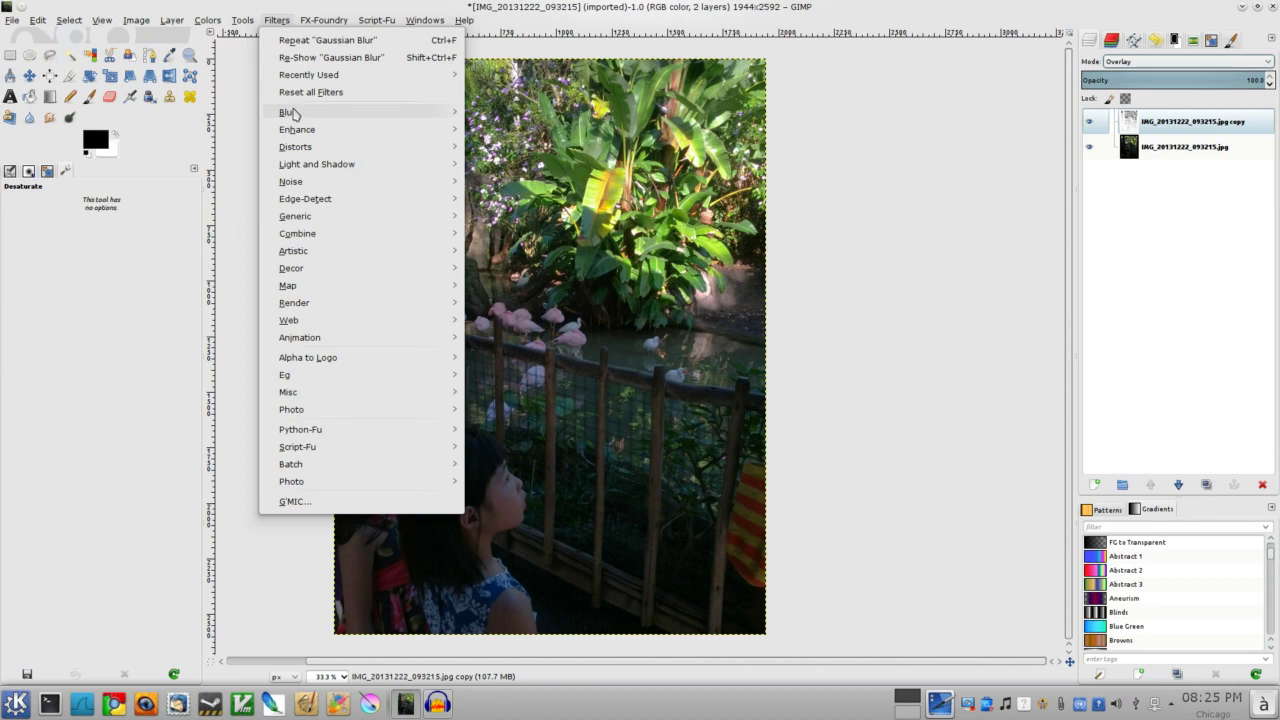
mouse_move(292, 112)
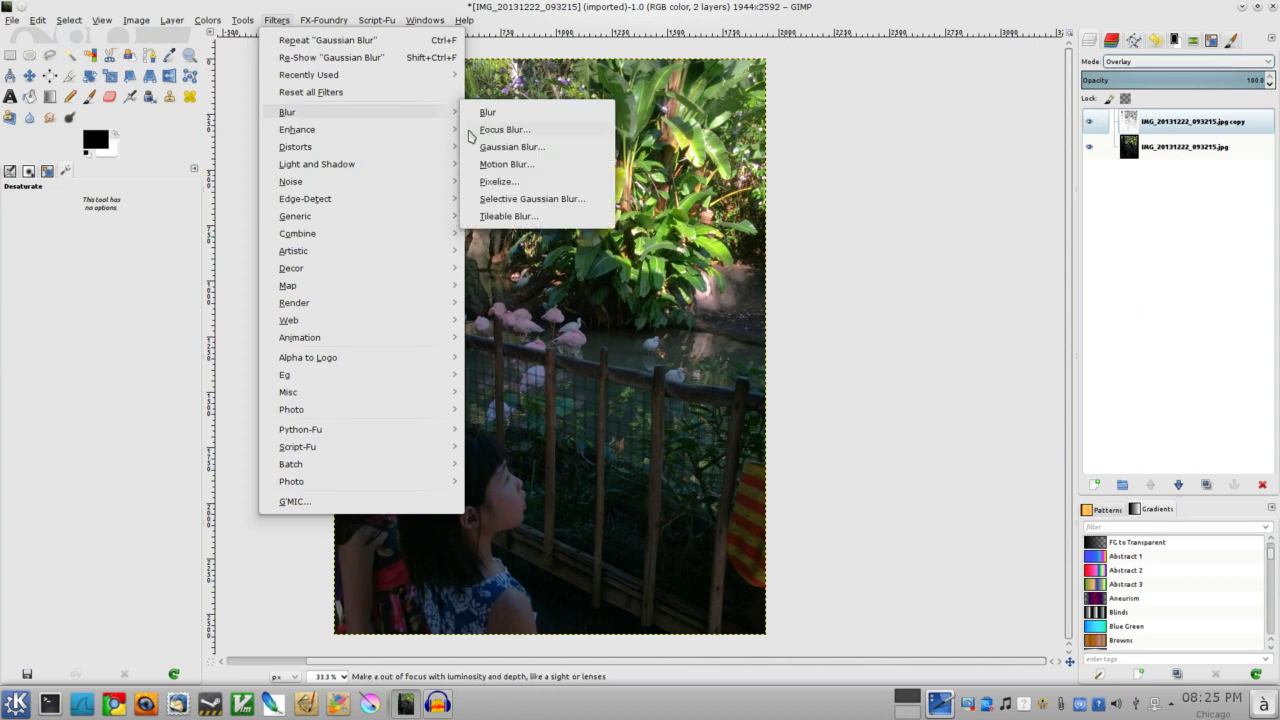
left_click(500, 150)
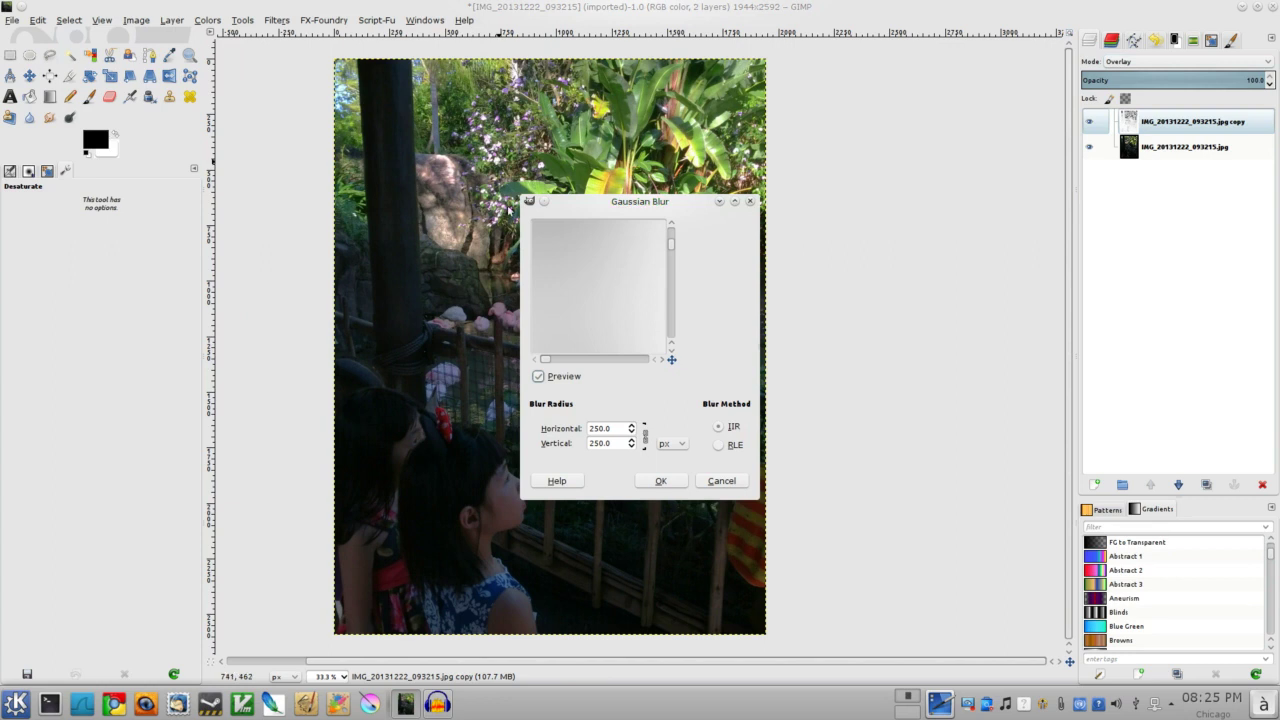
double_click(610, 428)
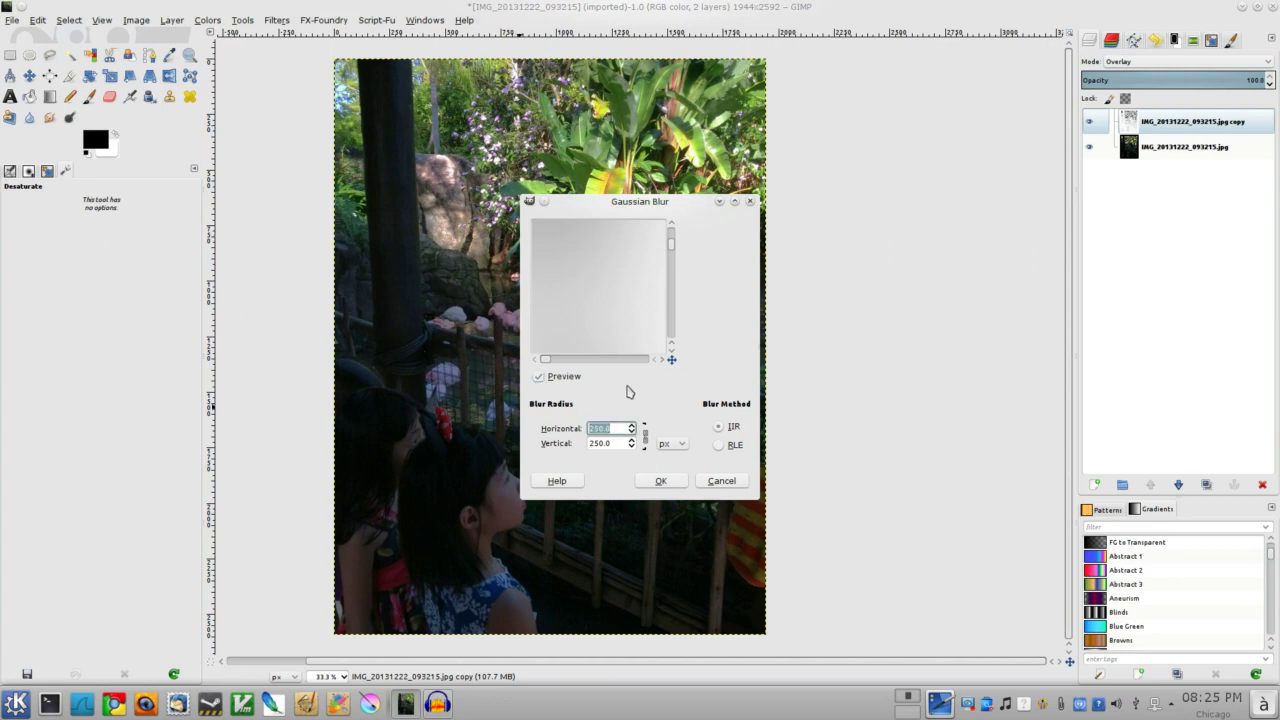
type("100")
key("Return")
left_click(662, 481)
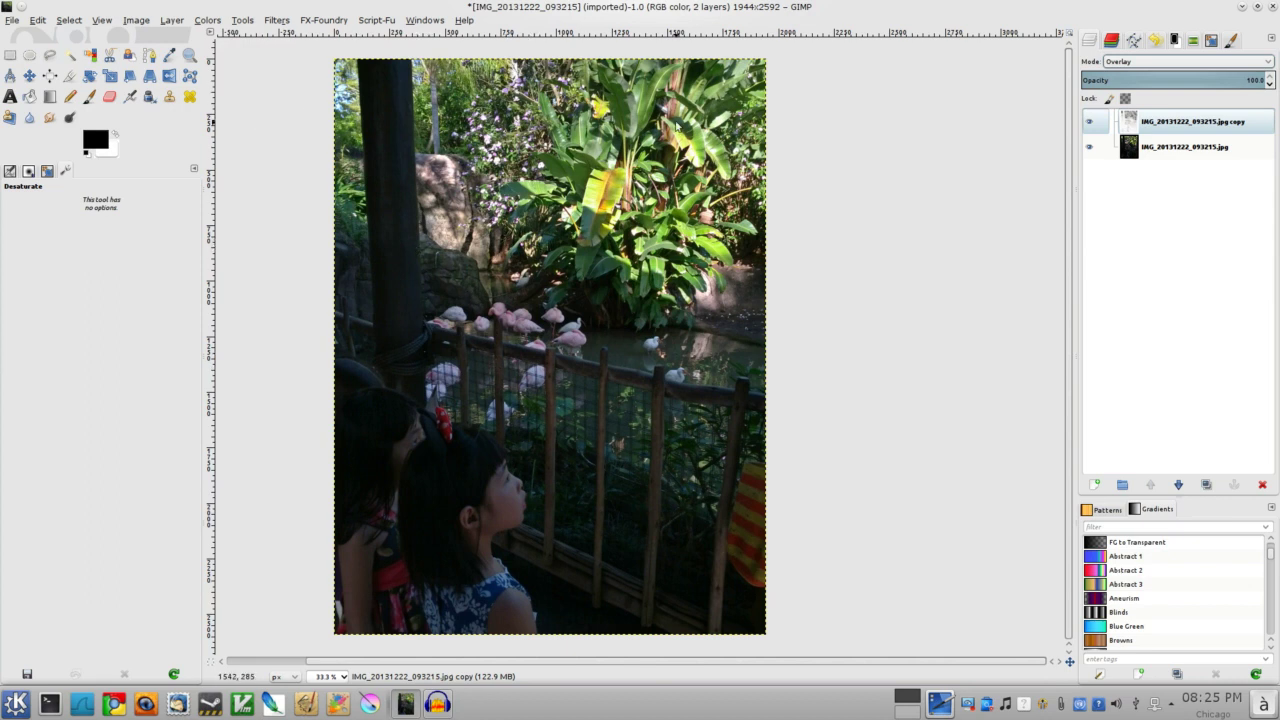
Step: Switch the copy layer to Normal mode to compare, then back to Overlay
left_click(1124, 61)
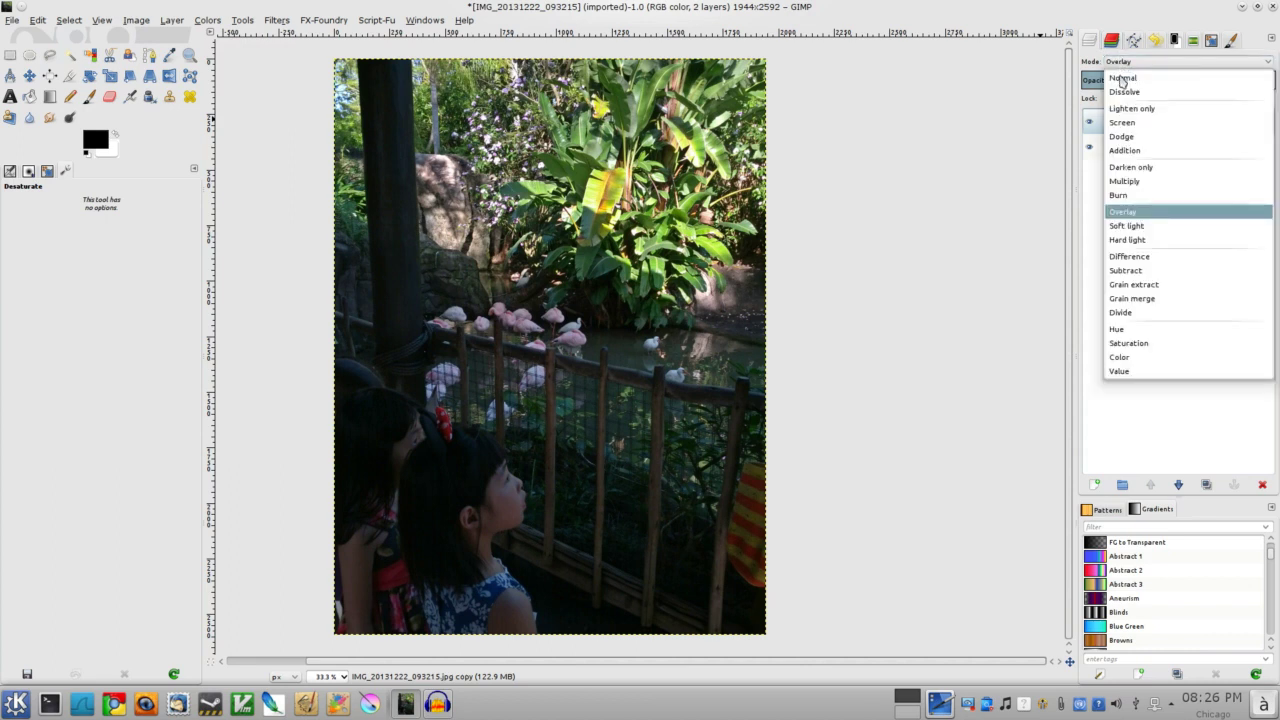
left_click(1122, 80)
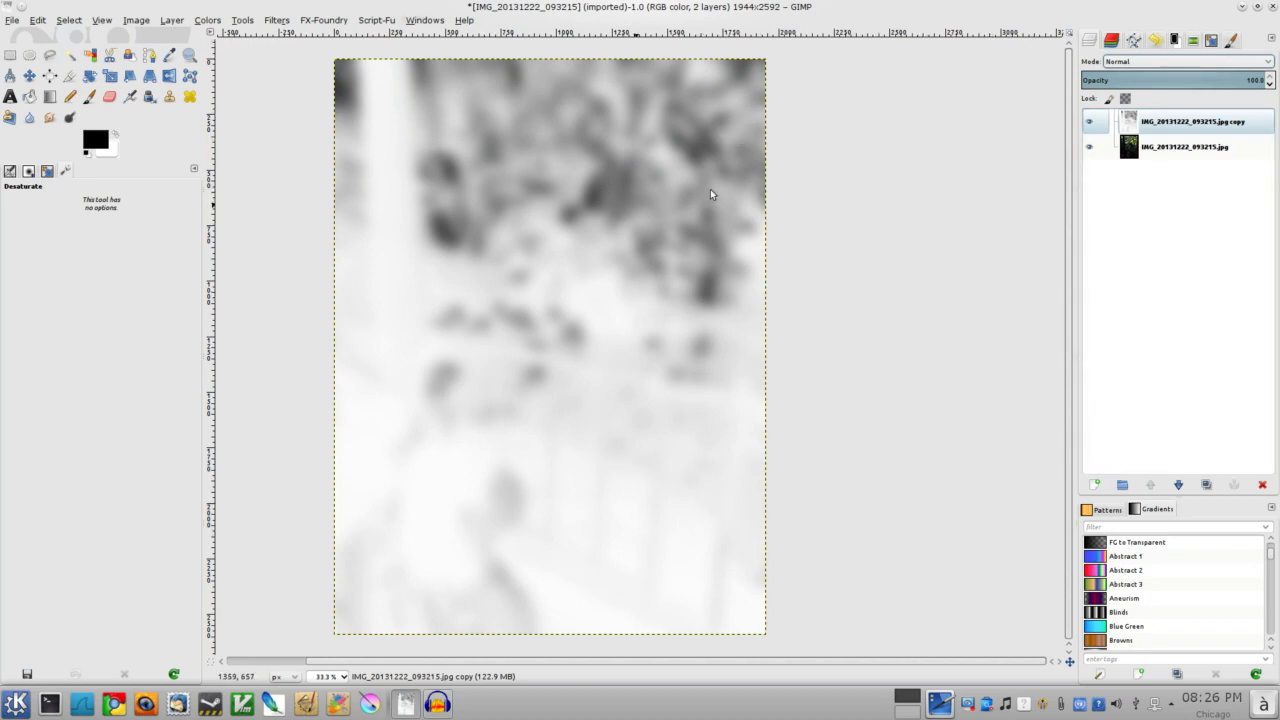
left_click(1155, 66)
left_click(1170, 213)
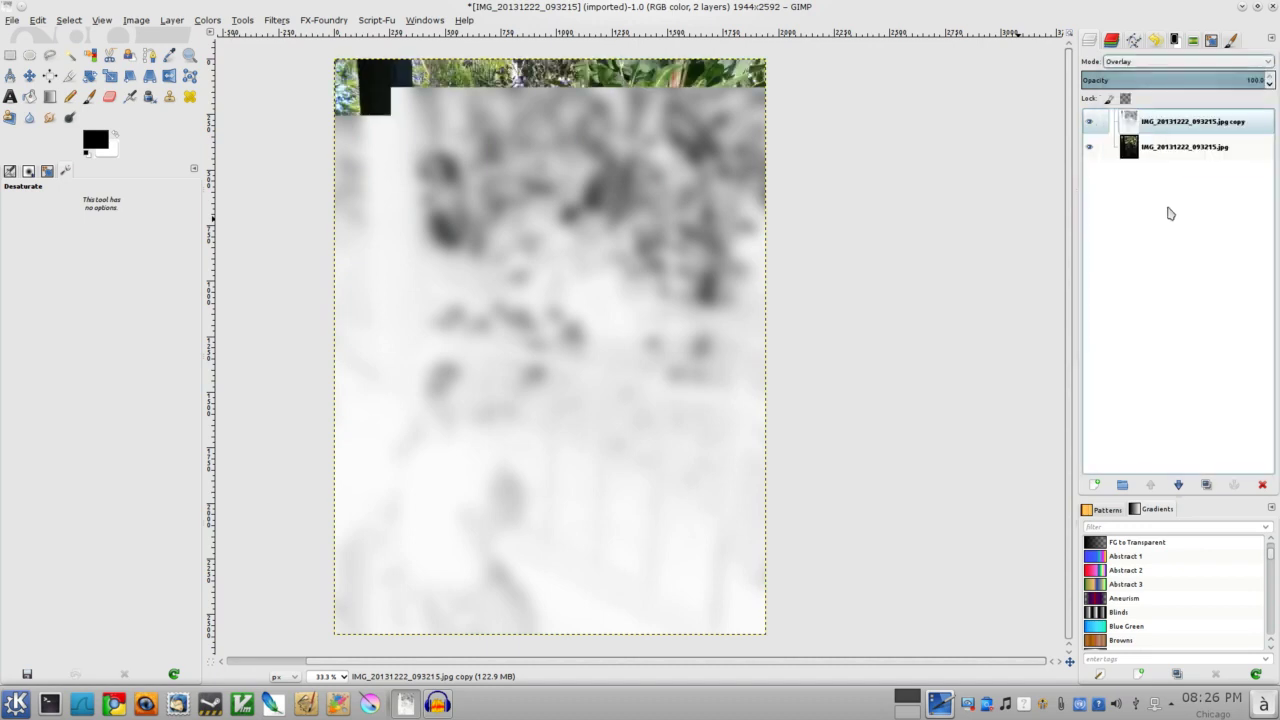
Step: Revert the image to its pre-blur state using the Undo History
left_click(37, 20)
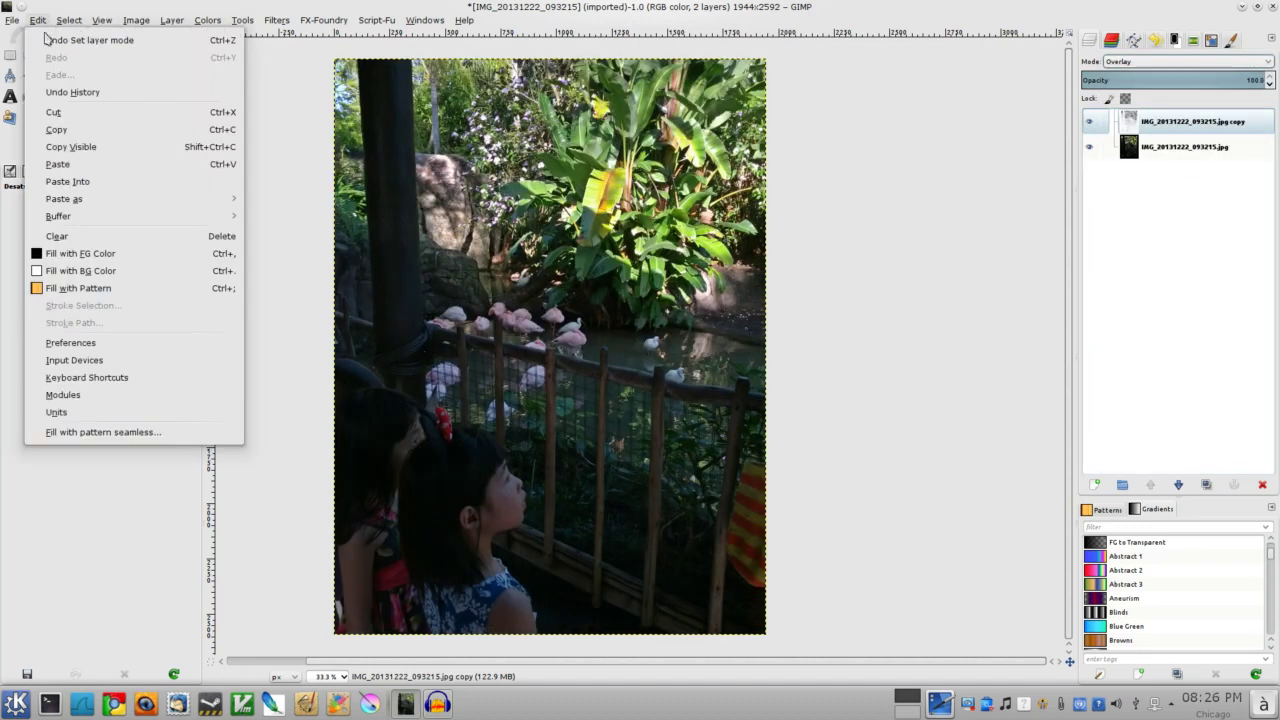
left_click(1160, 42)
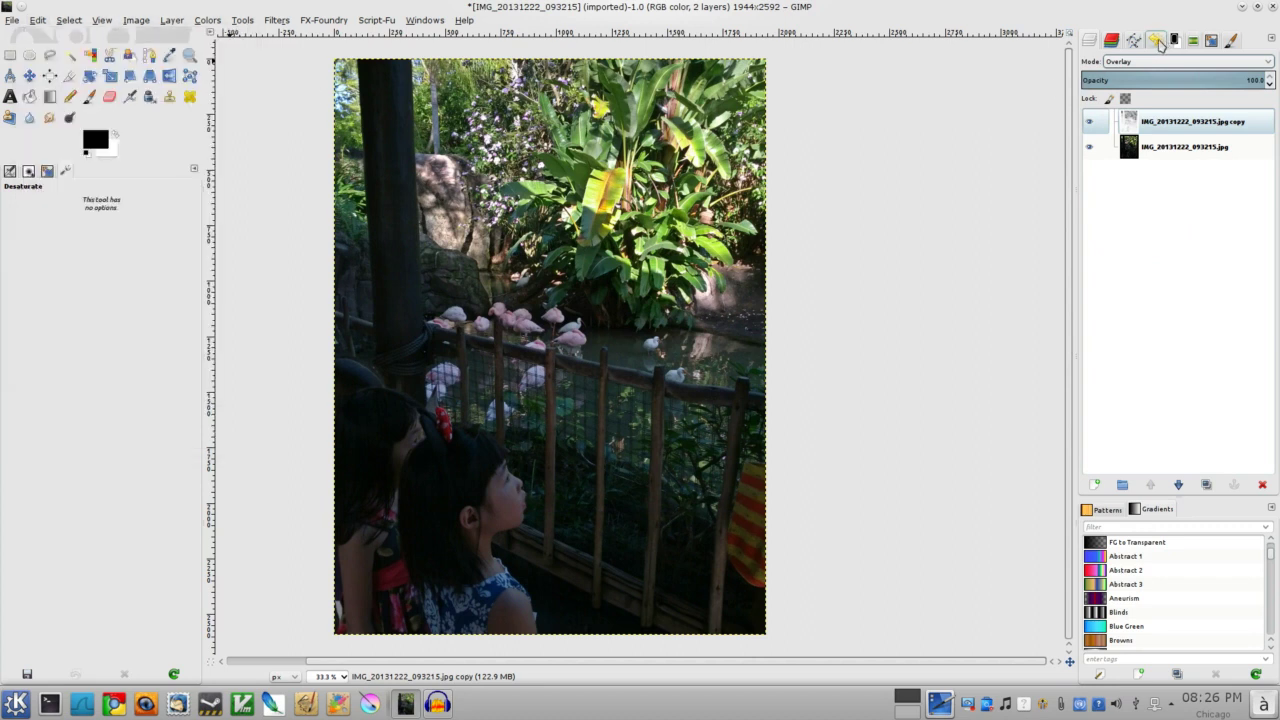
left_click(1160, 42)
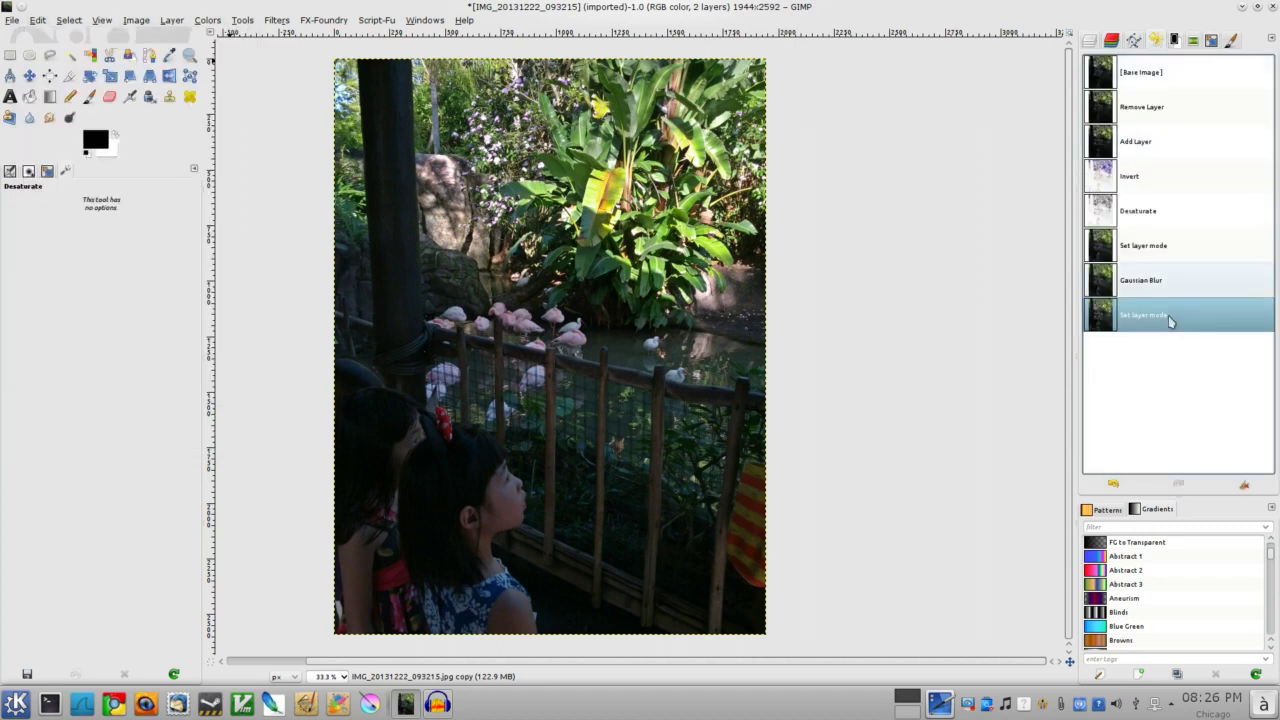
left_click(1157, 258)
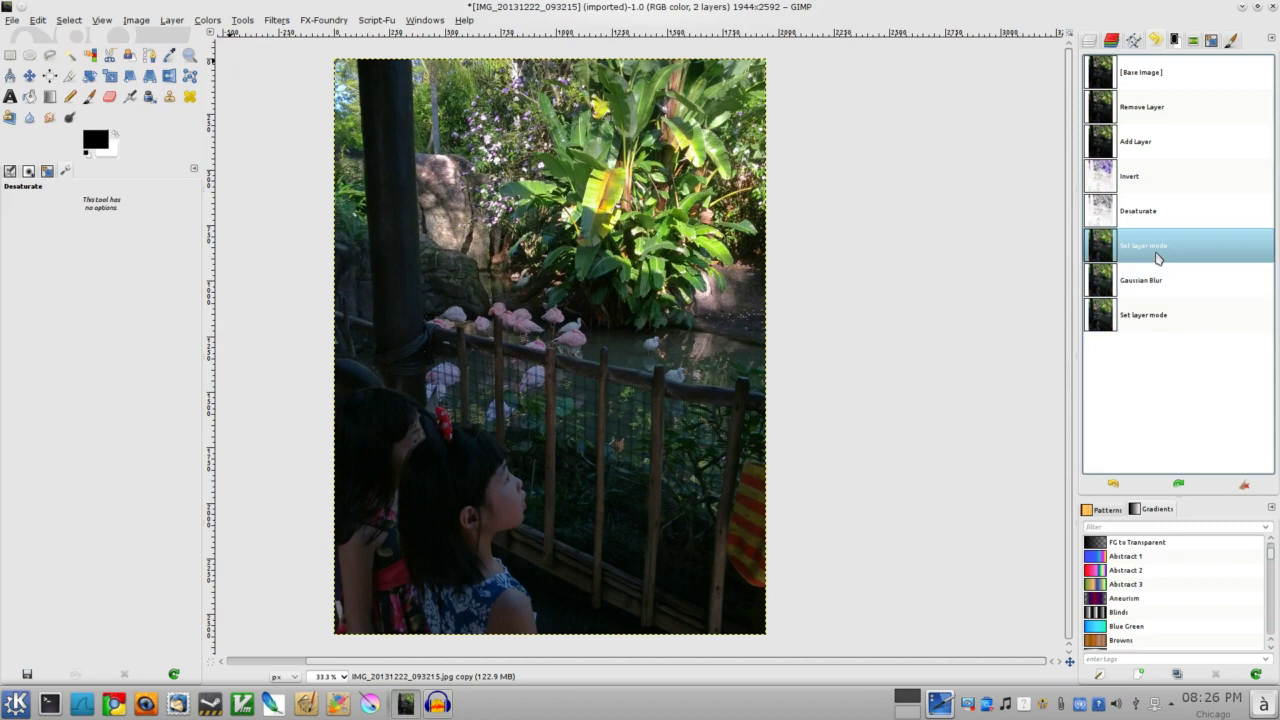
left_click(1090, 42)
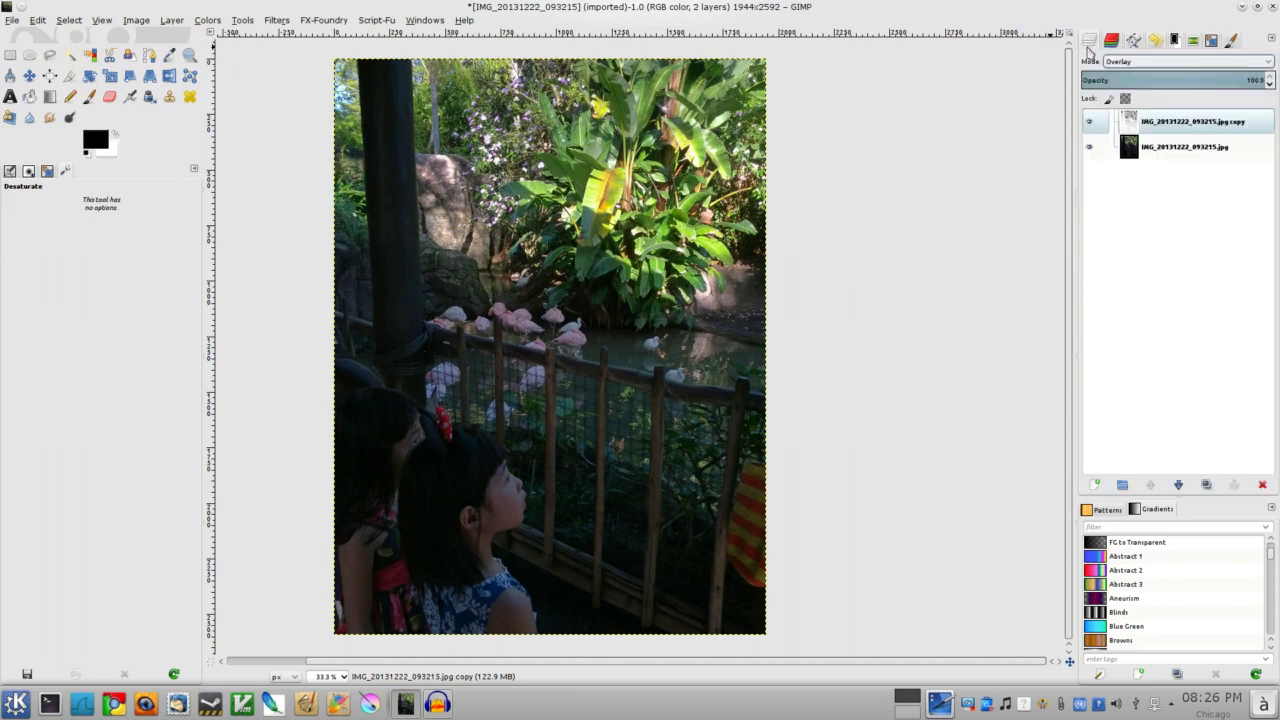
Step: Blur the Overlay copy layer with a 250 px Gaussian radius
left_click(277, 20)
mouse_move(300, 112)
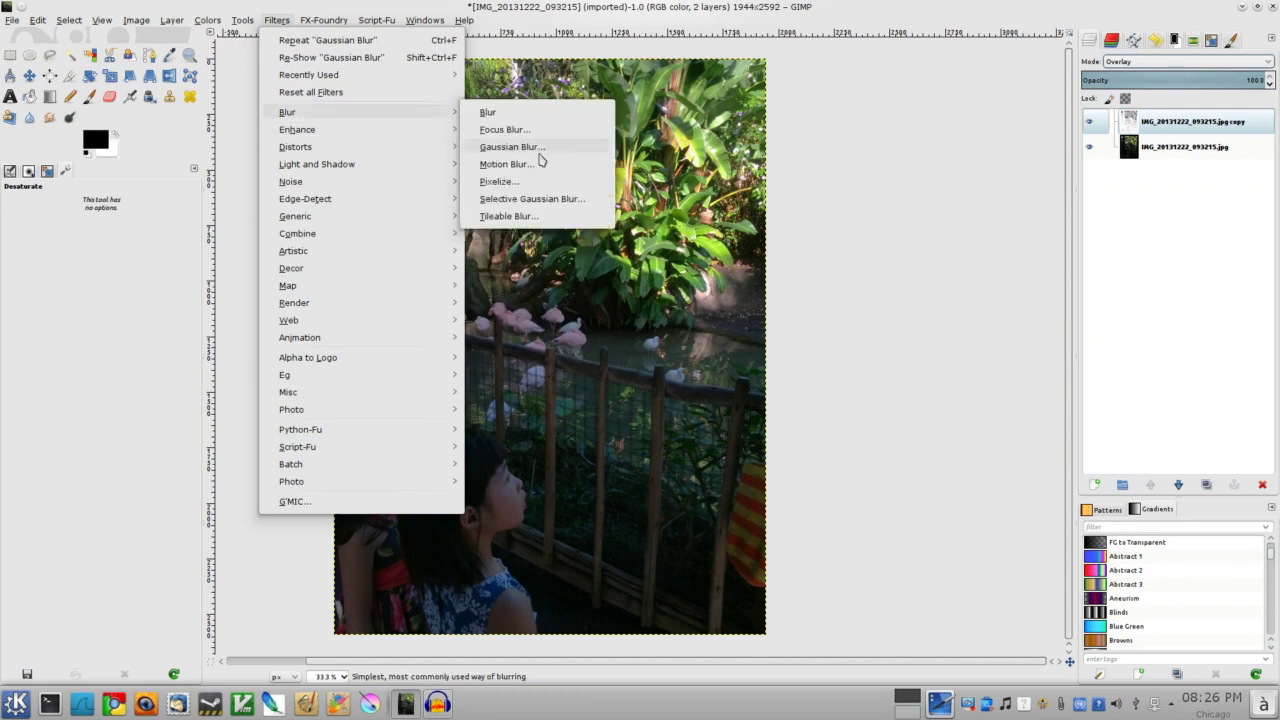
left_click(540, 152)
double_click(592, 428)
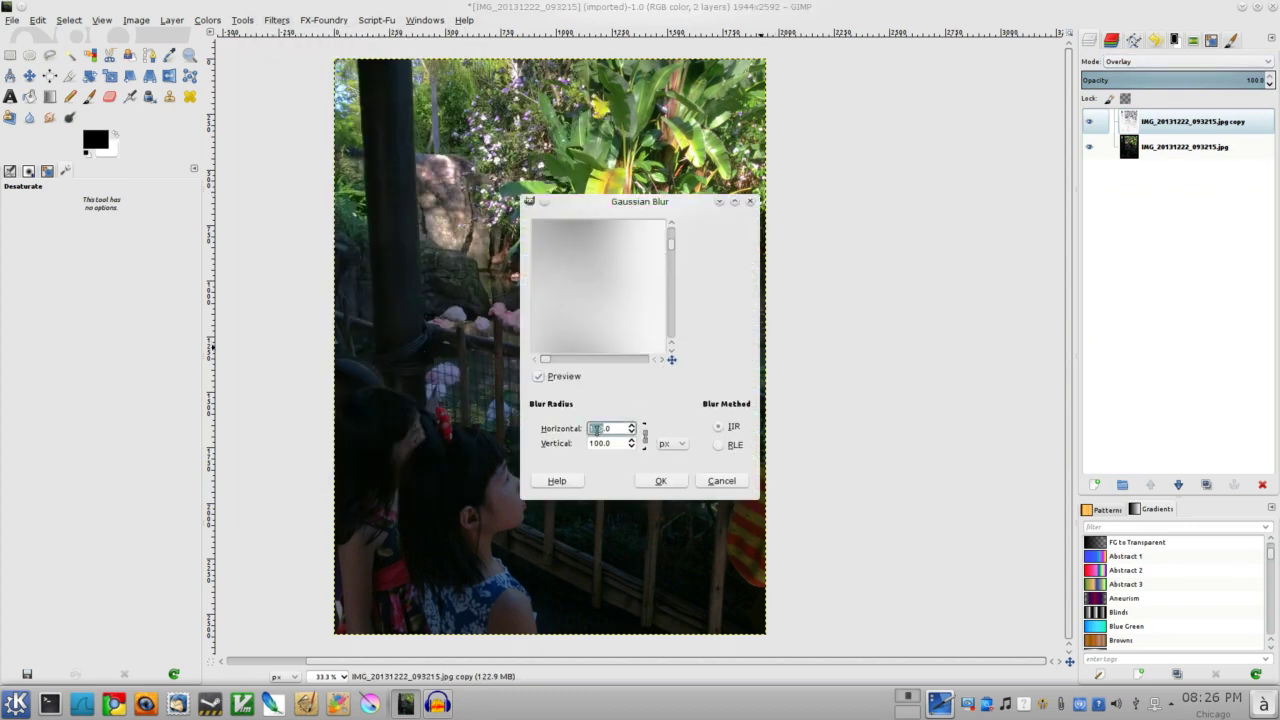
type("250")
key("Return")
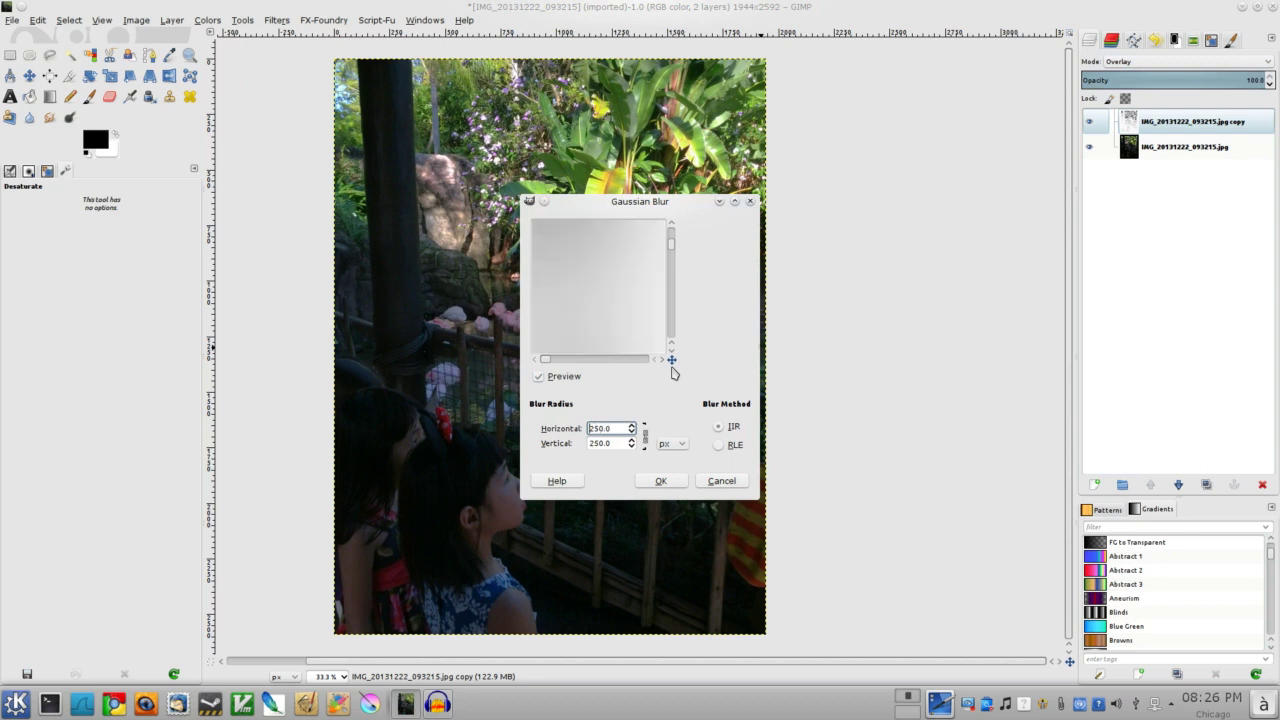
left_click(655, 481)
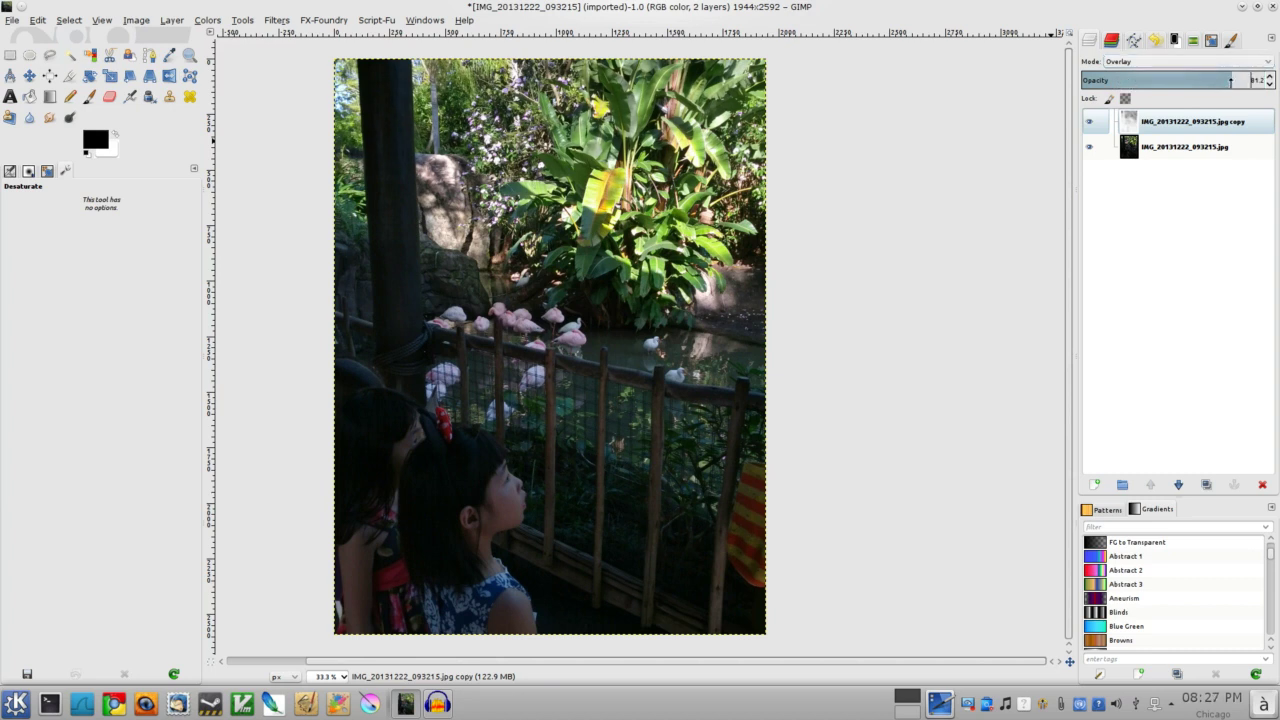
Step: Lower the Overlay layer's opacity to about 81 and toggle its visibility to compare
mouse_move(1254, 80)
left_mouse_down()
mouse_move(1172, 85)
mouse_move(1231, 82)
left_mouse_up()
left_click(1090, 121)
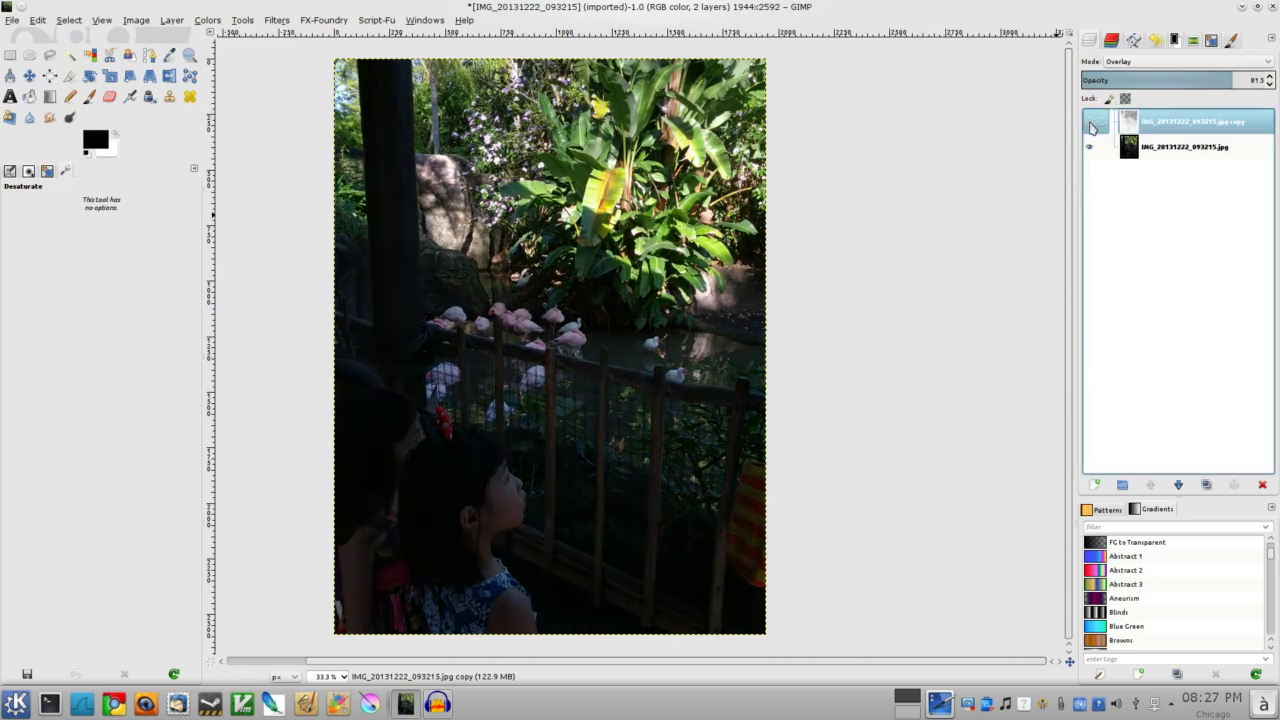
left_click(1091, 122)
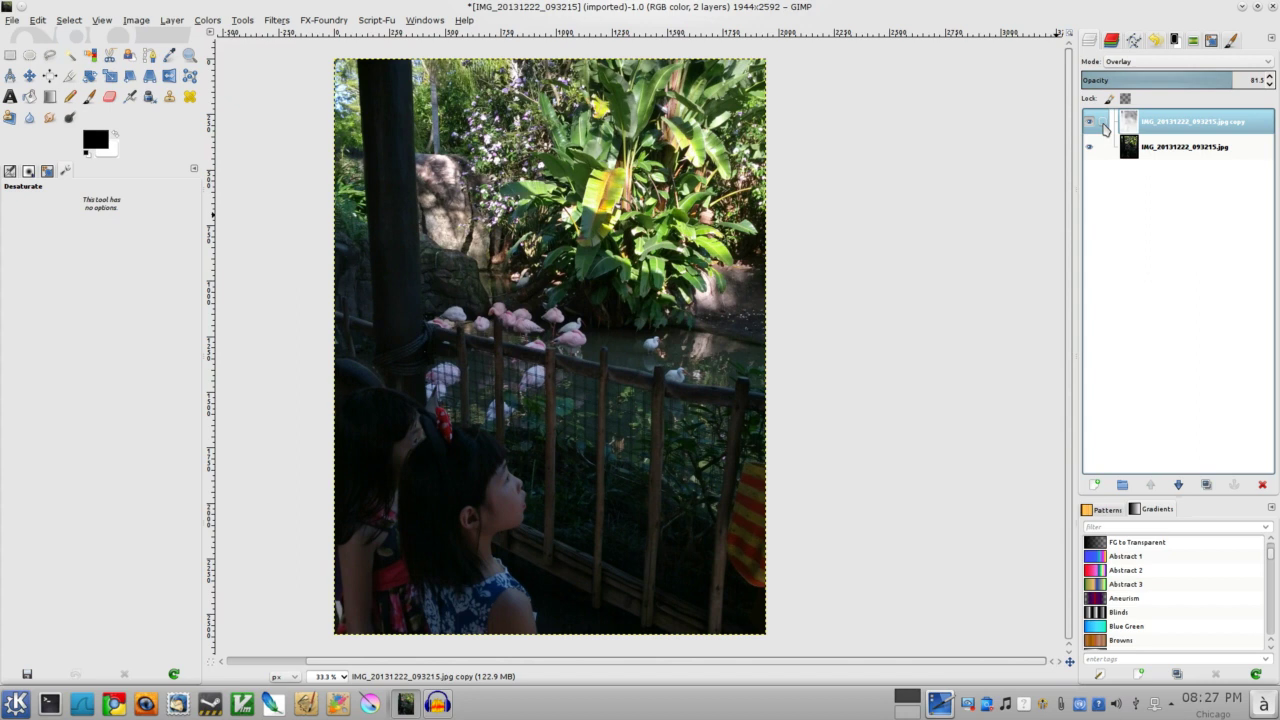
left_click(1089, 121)
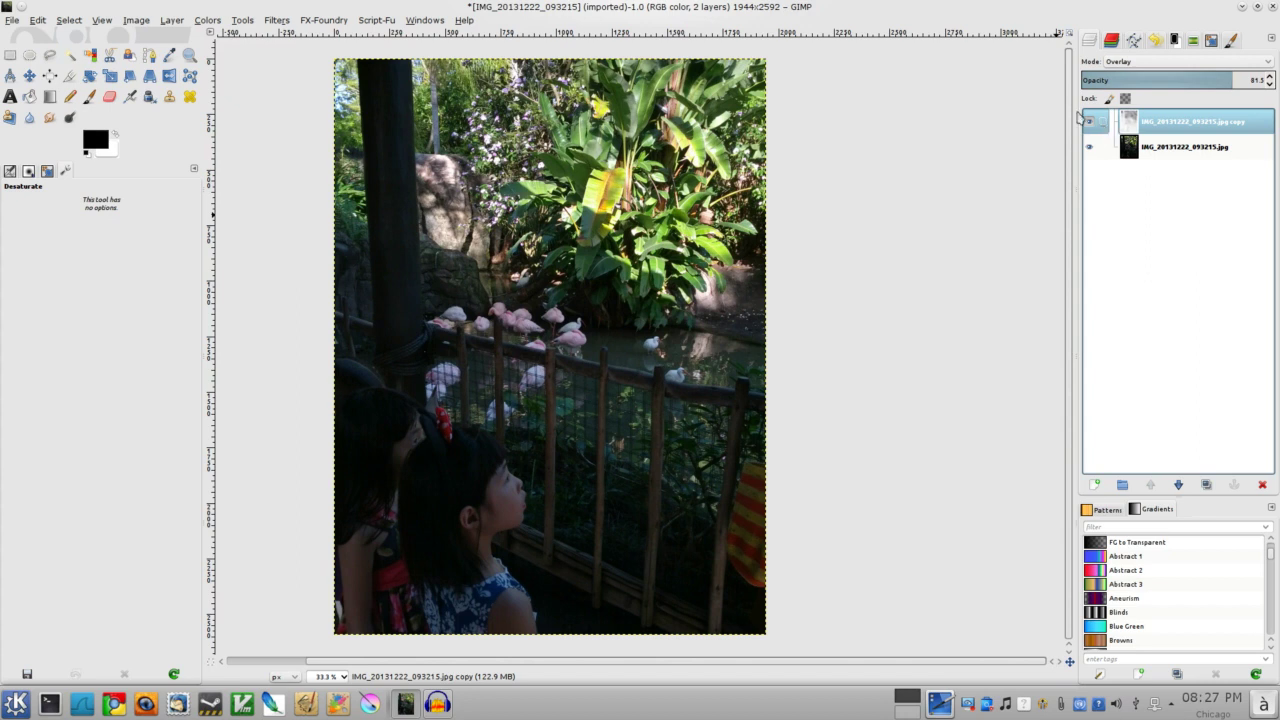
Step: Copy the visible image and paste it as a new Clipboard layer on top
left_click(36, 20)
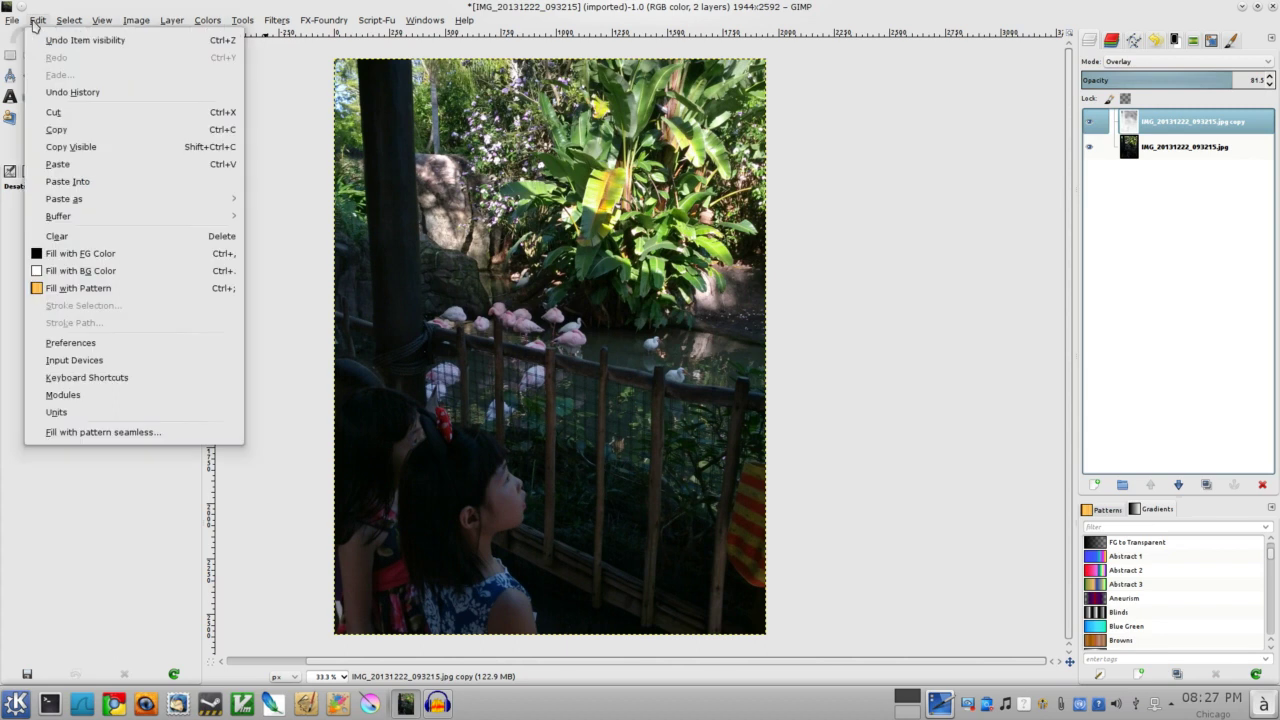
left_click(84, 150)
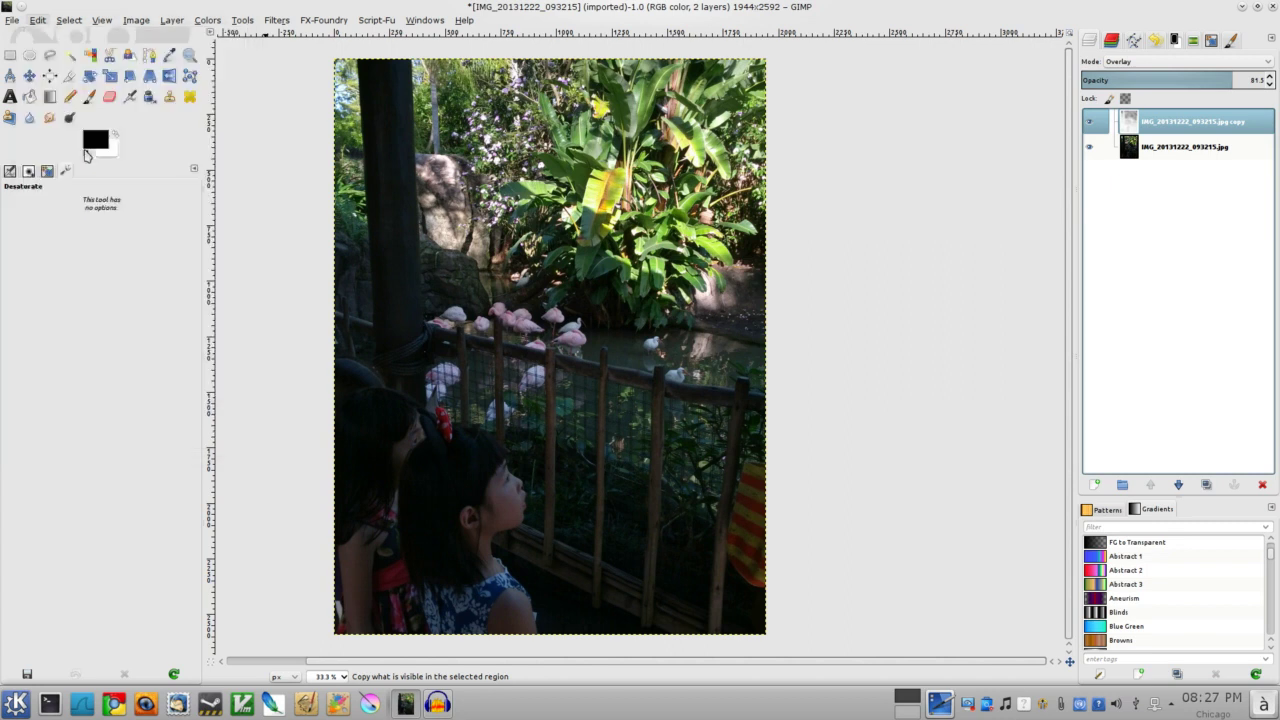
left_click(38, 20)
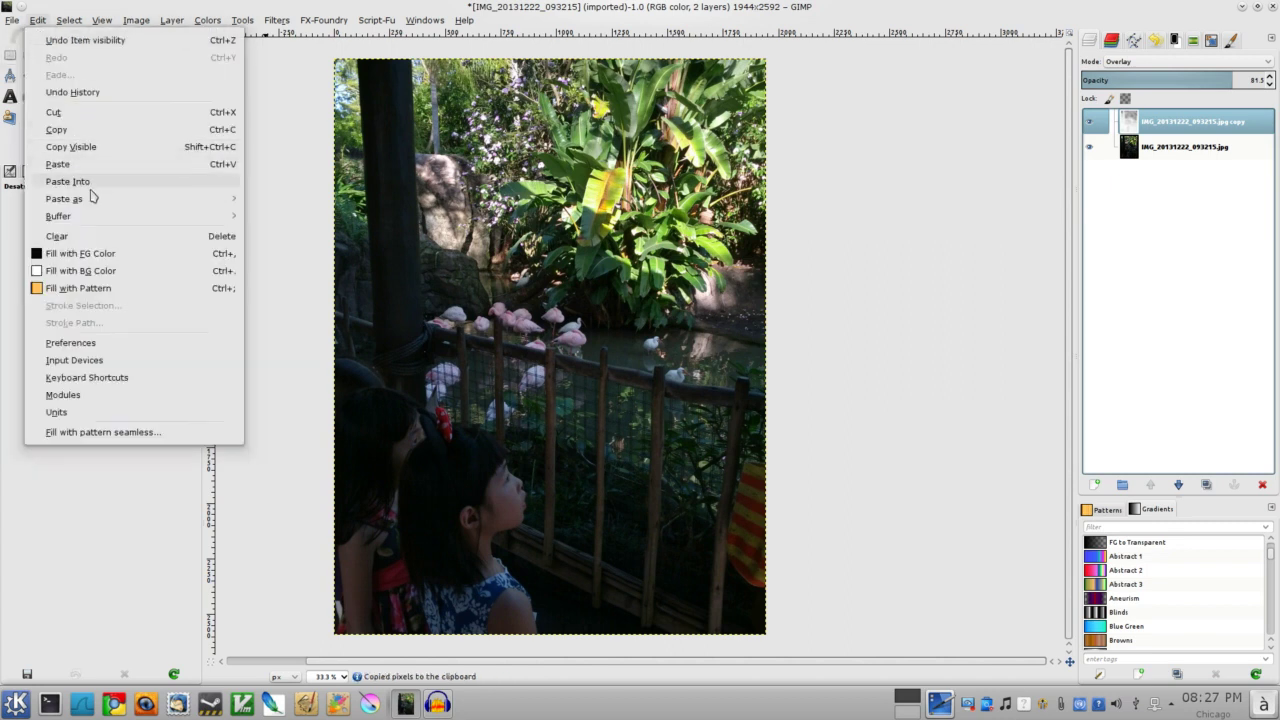
mouse_move(91, 205)
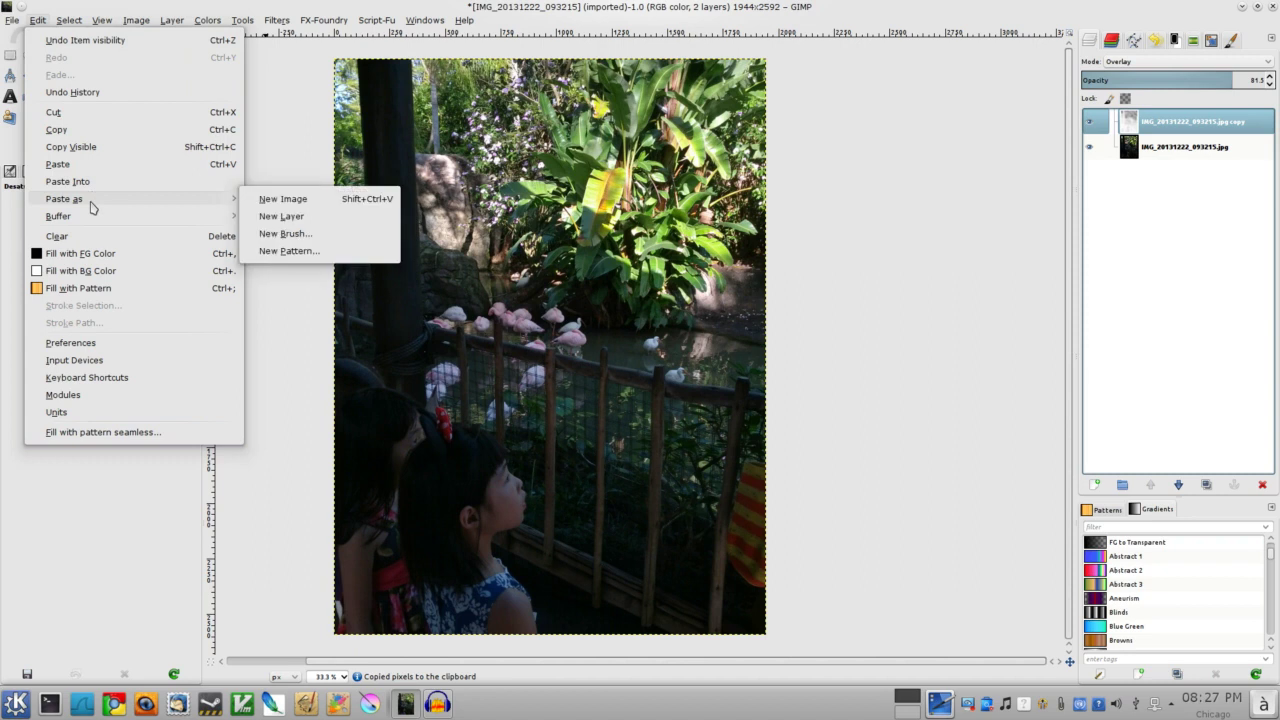
left_click(284, 219)
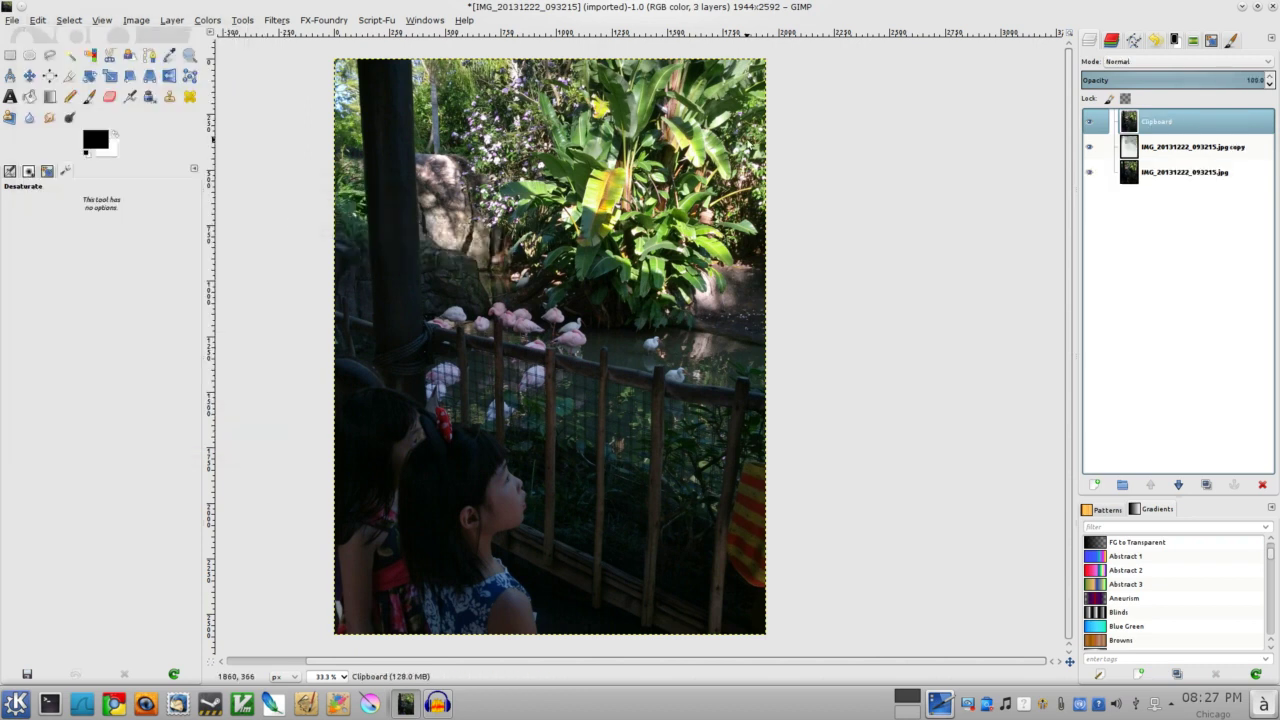
left_click(1091, 173)
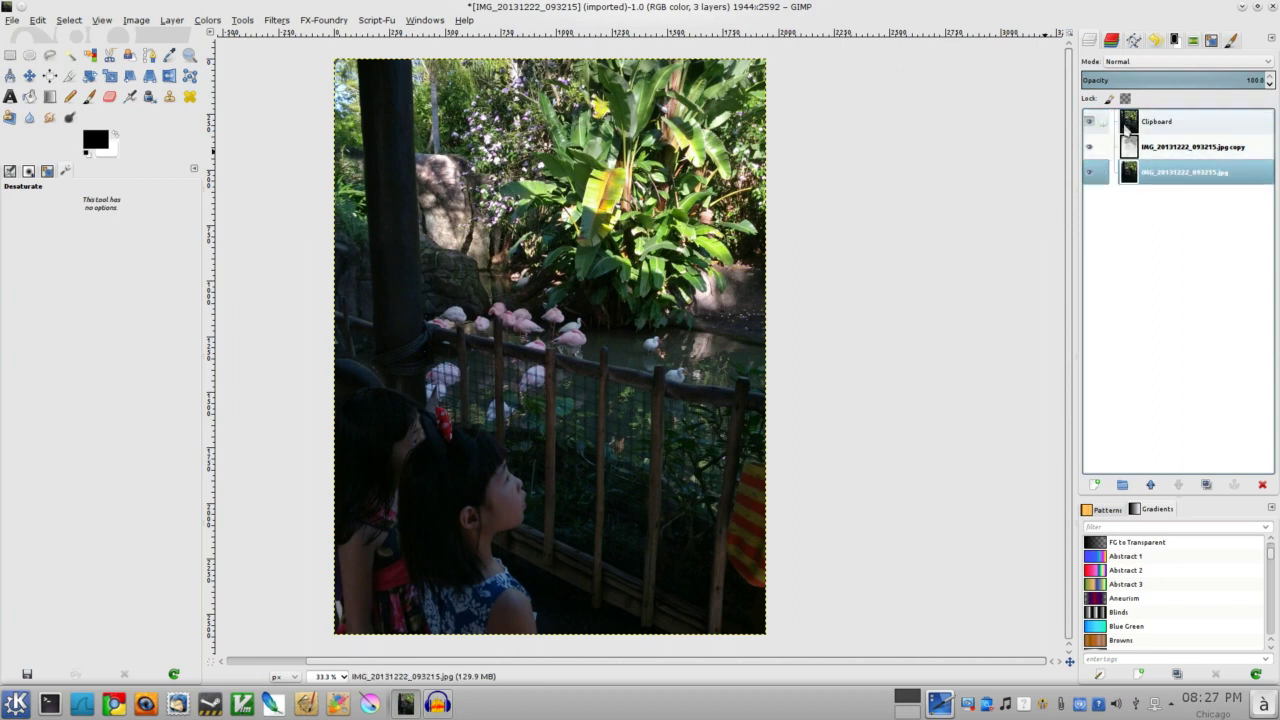
left_click(1100, 121)
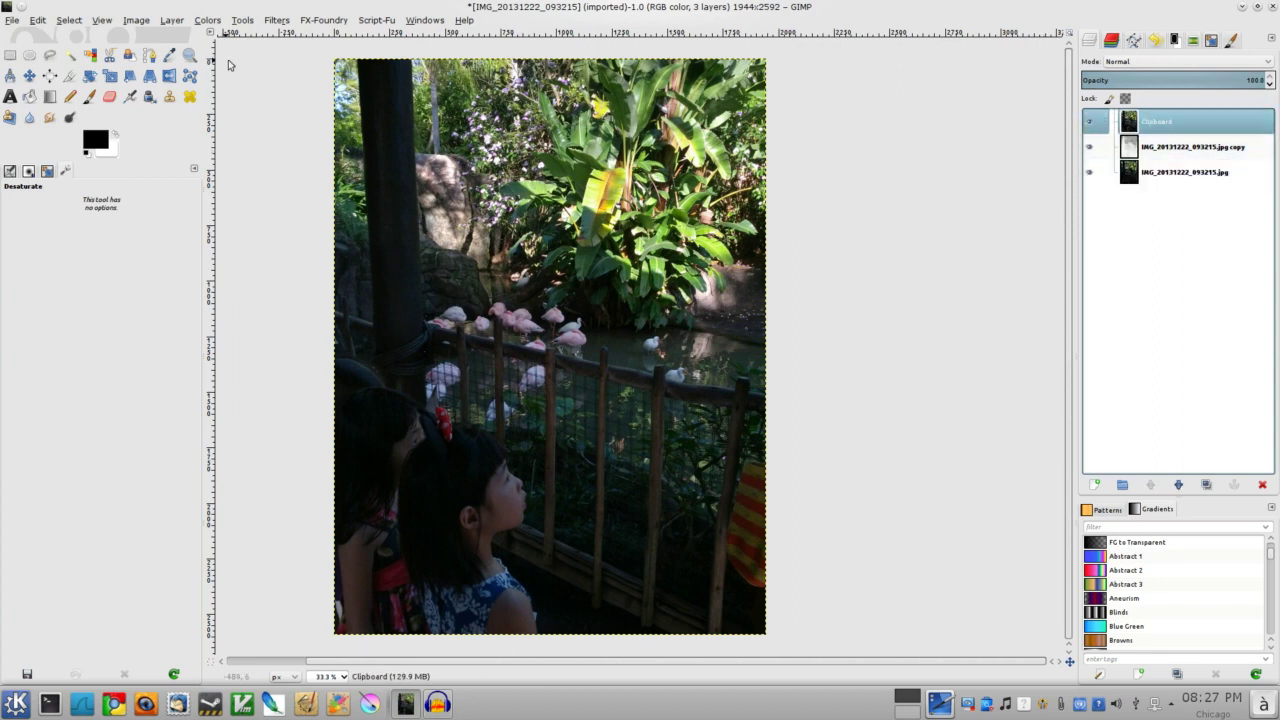
Step: Add a white, fully opaque layer mask to the Clipboard layer
left_click(172, 21)
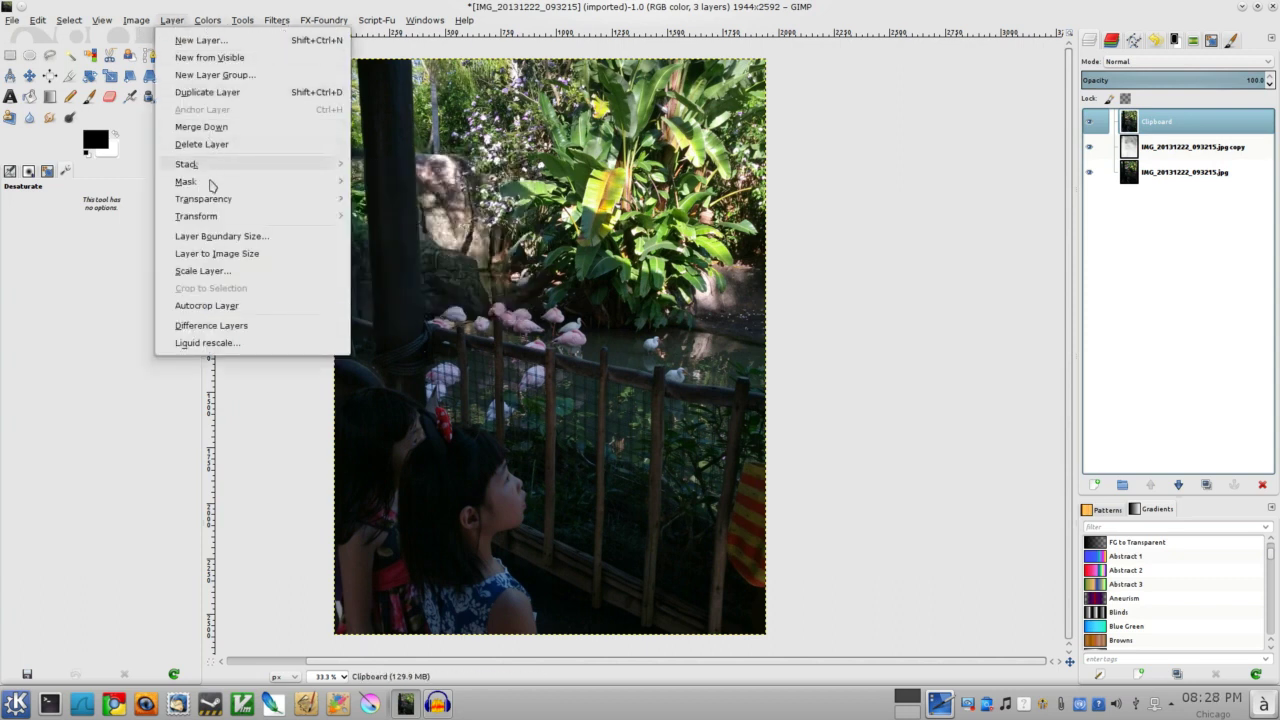
mouse_move(211, 185)
left_click(405, 180)
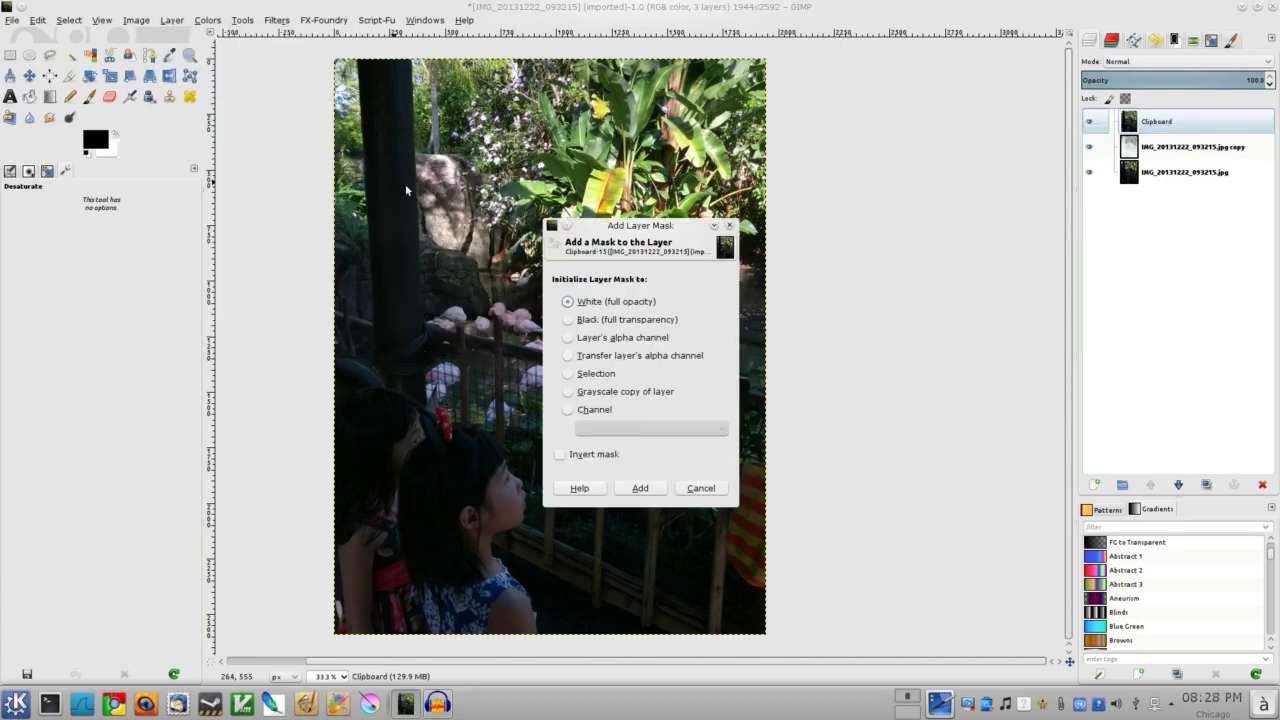
left_click(641, 488)
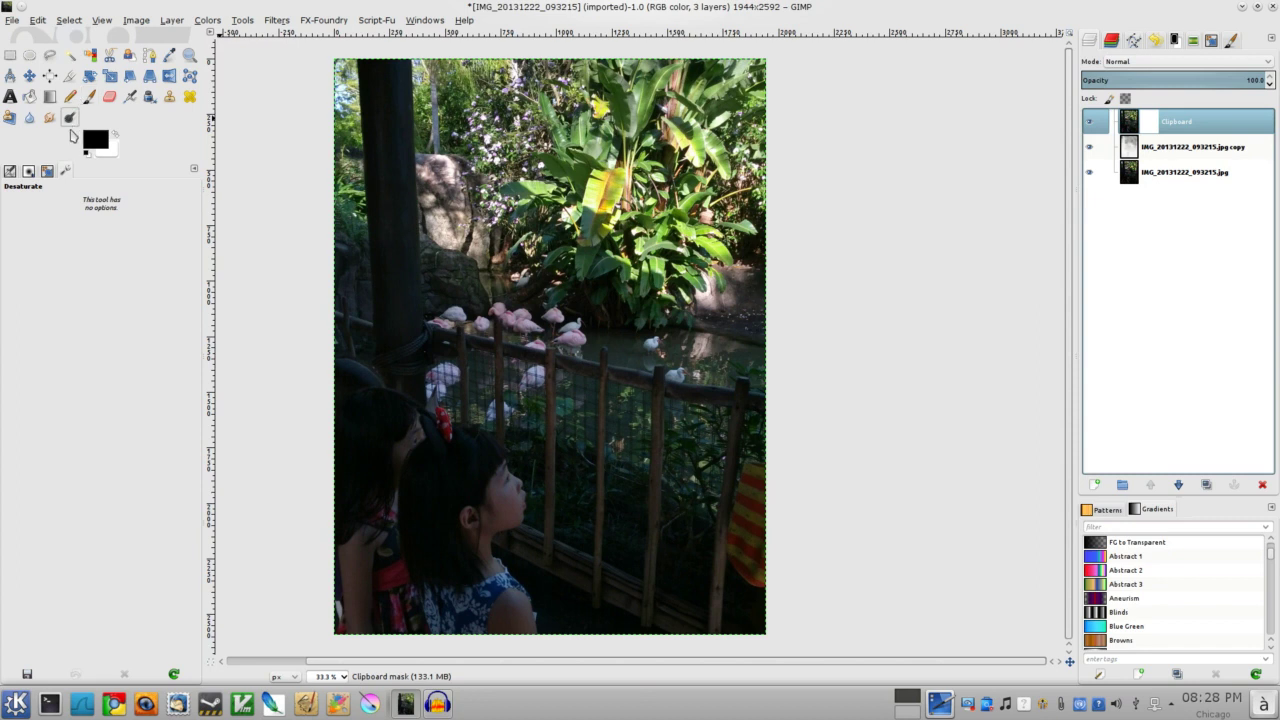
Step: Draw a linear gradient on the mask from the plants down toward the flamingos
left_click(48, 98)
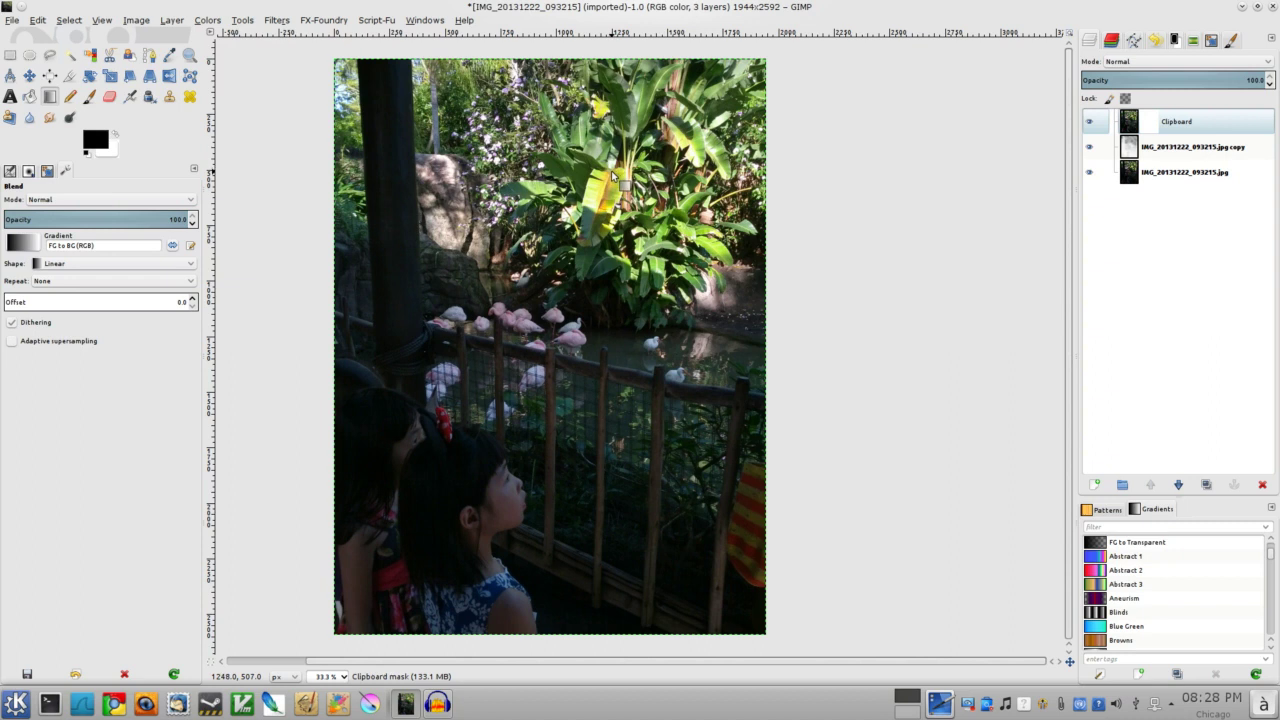
left_click(1151, 123)
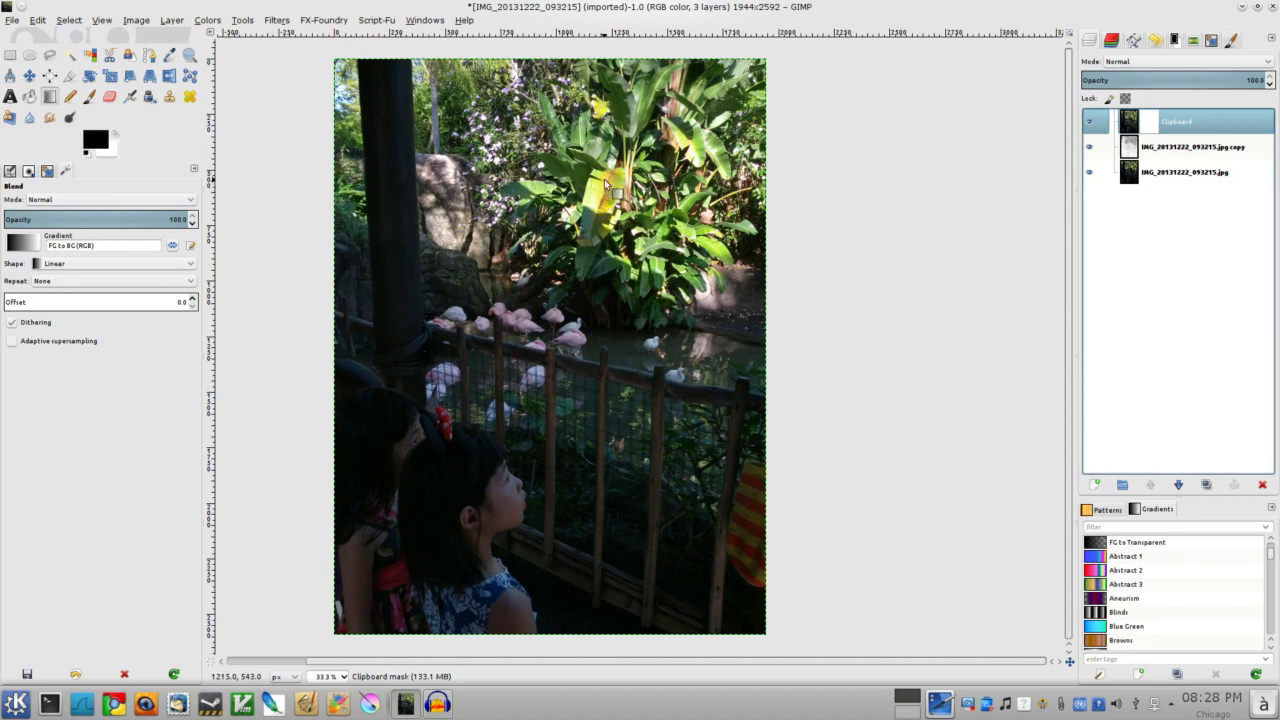
left_click_drag(604, 179, 603, 277)
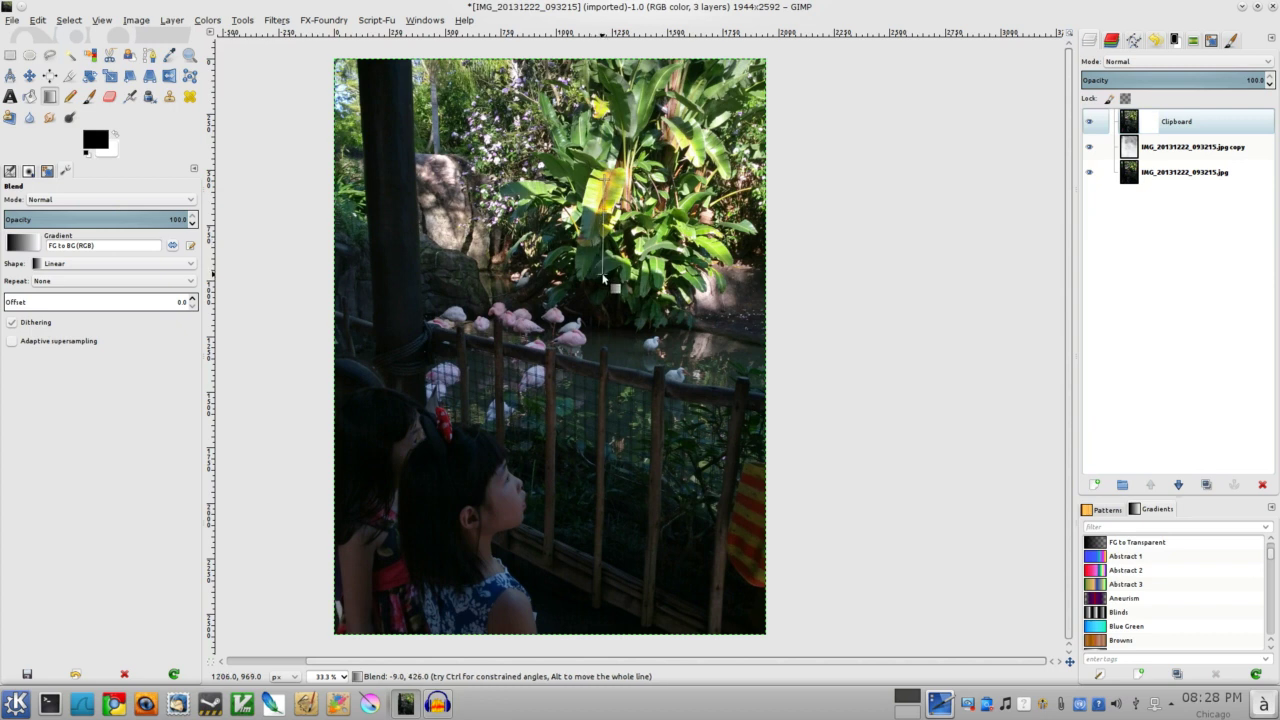
left_click_drag(603, 277, 604, 281)
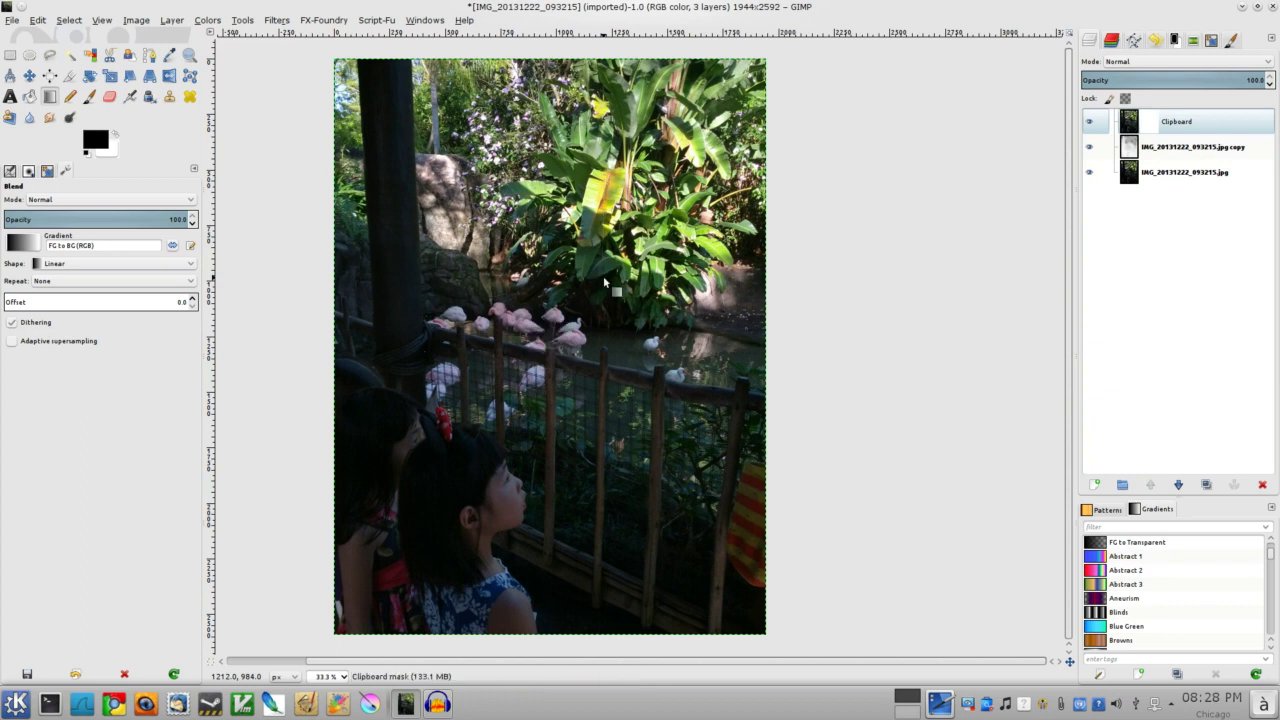
Step: Make the Clipboard layer itself, not its mask, the active editing target
left_click(1126, 122)
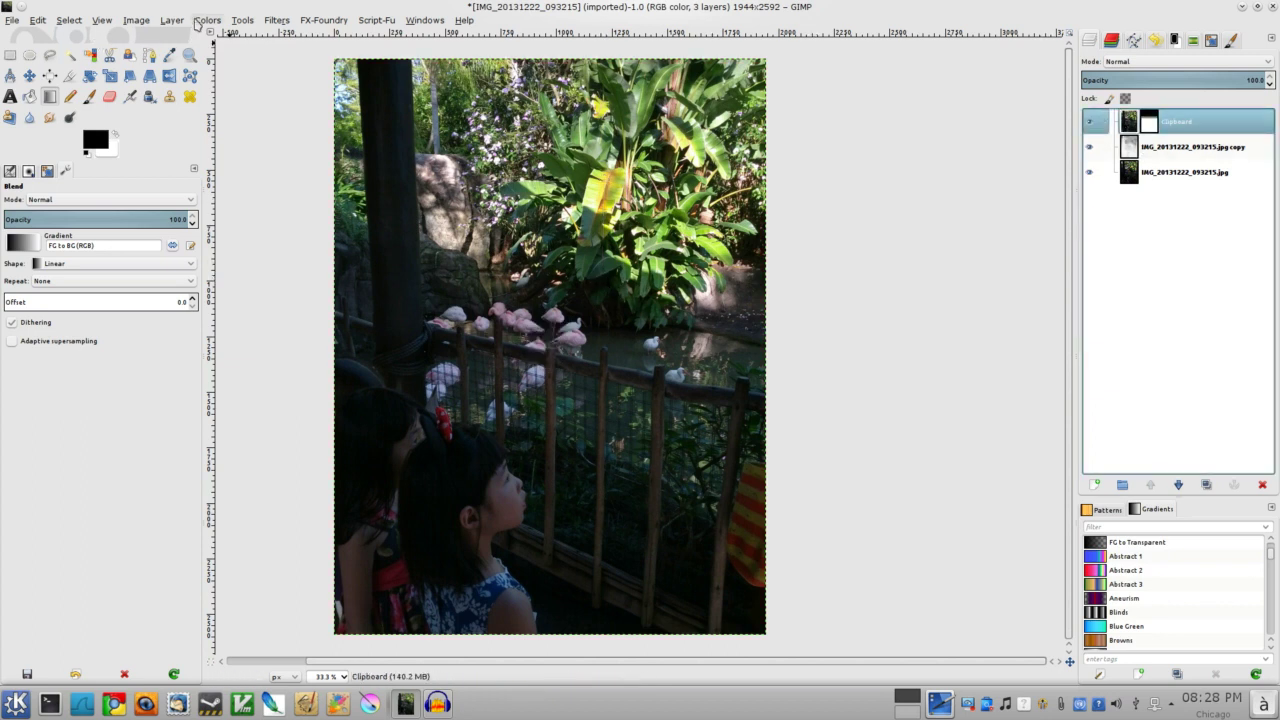
left_click(205, 20)
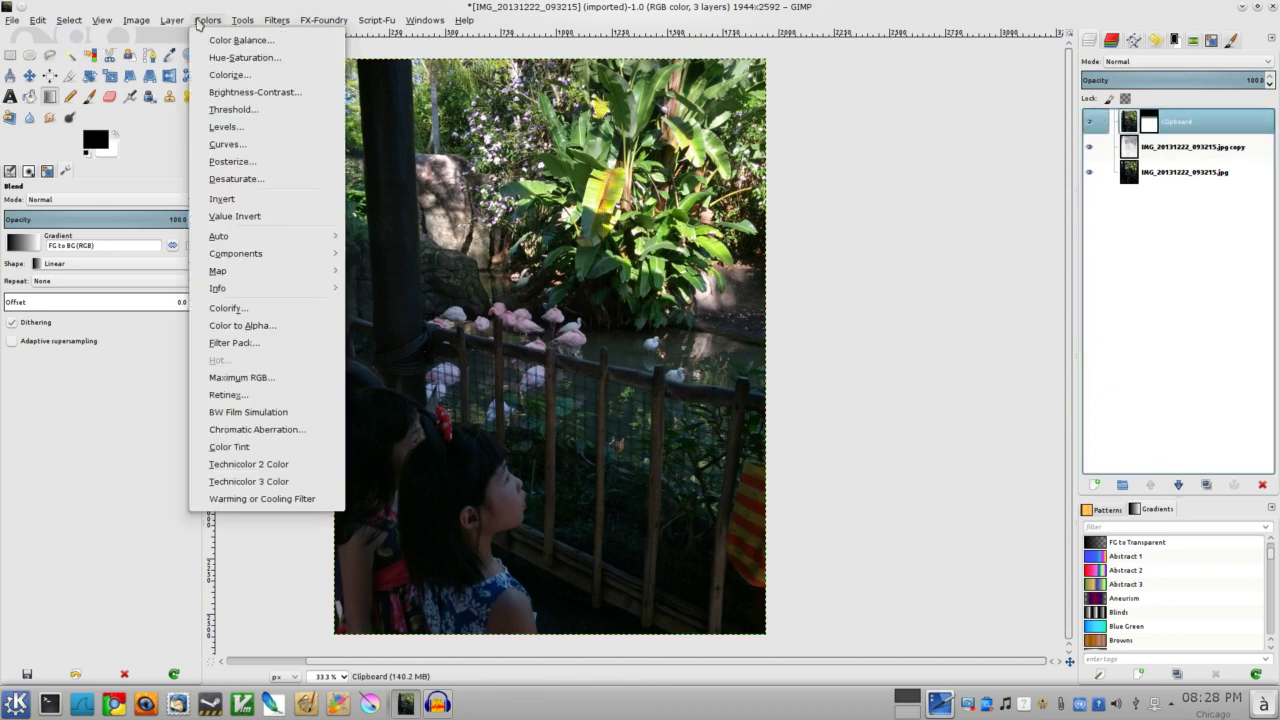
left_click(1146, 123)
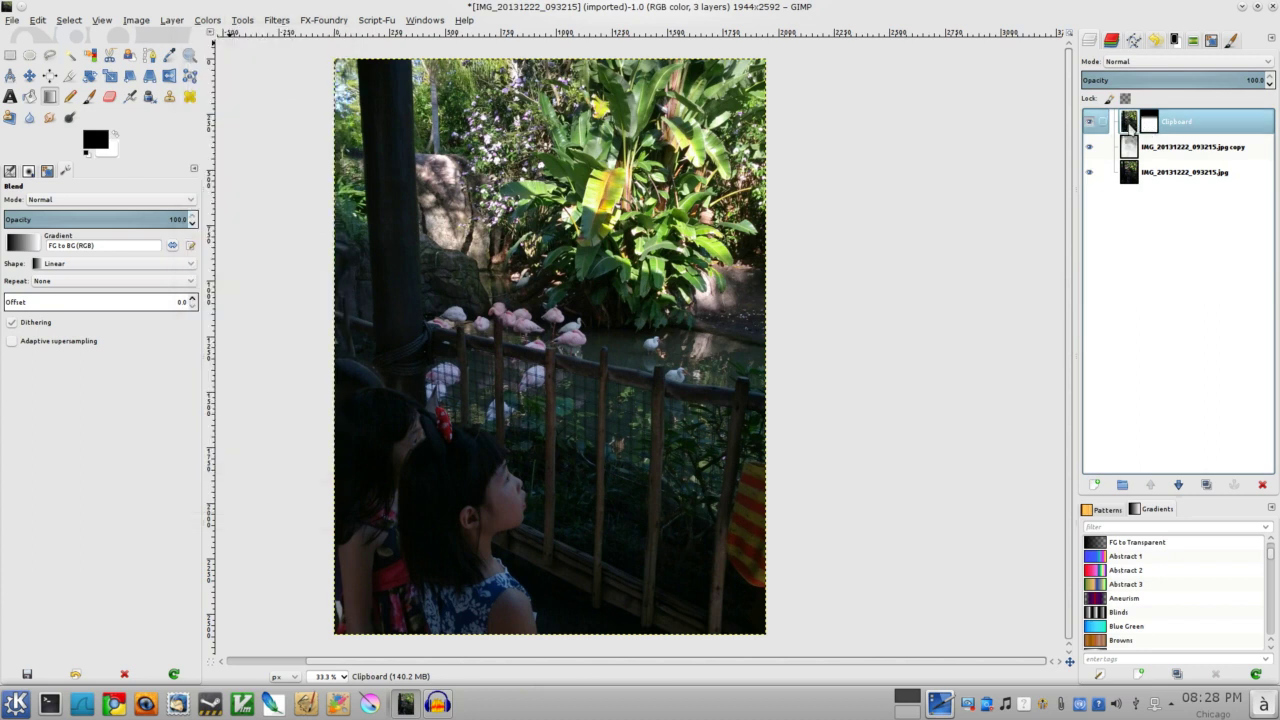
left_click(1142, 126)
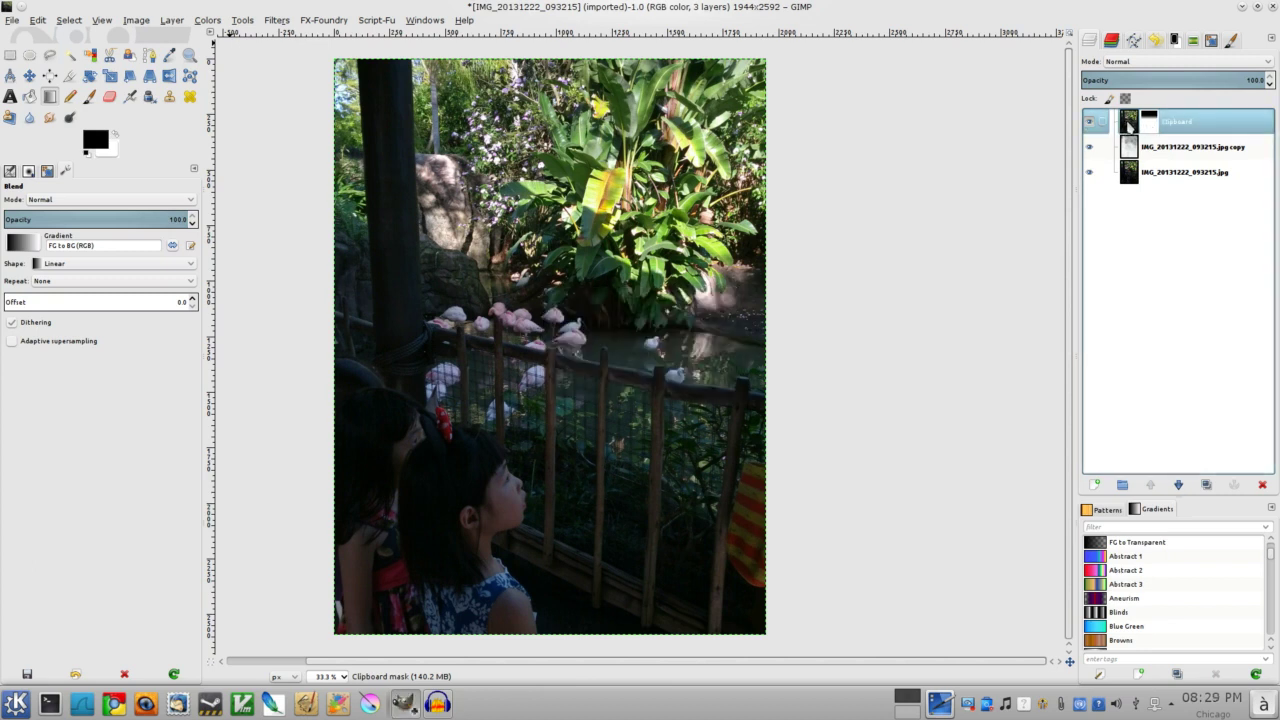
left_click(1129, 122)
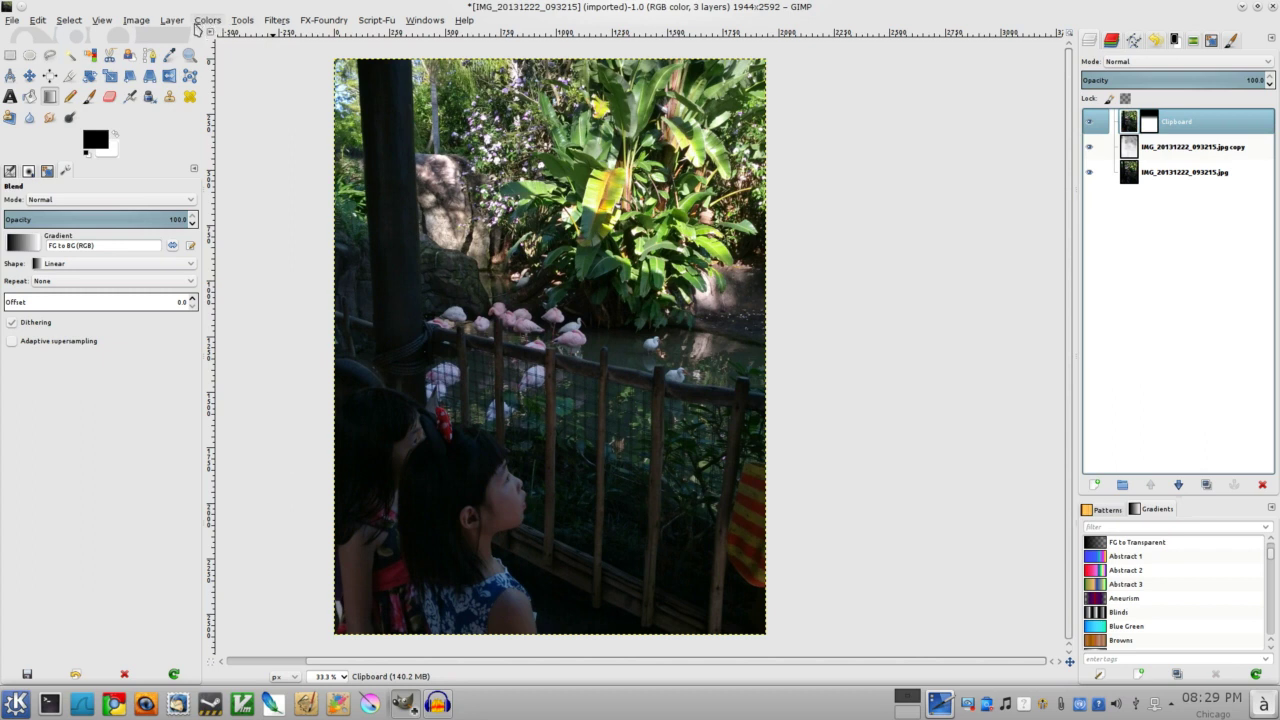
Step: Brighten the Clipboard layer with an upward-bowed Value curve in Curves
left_click(209, 22)
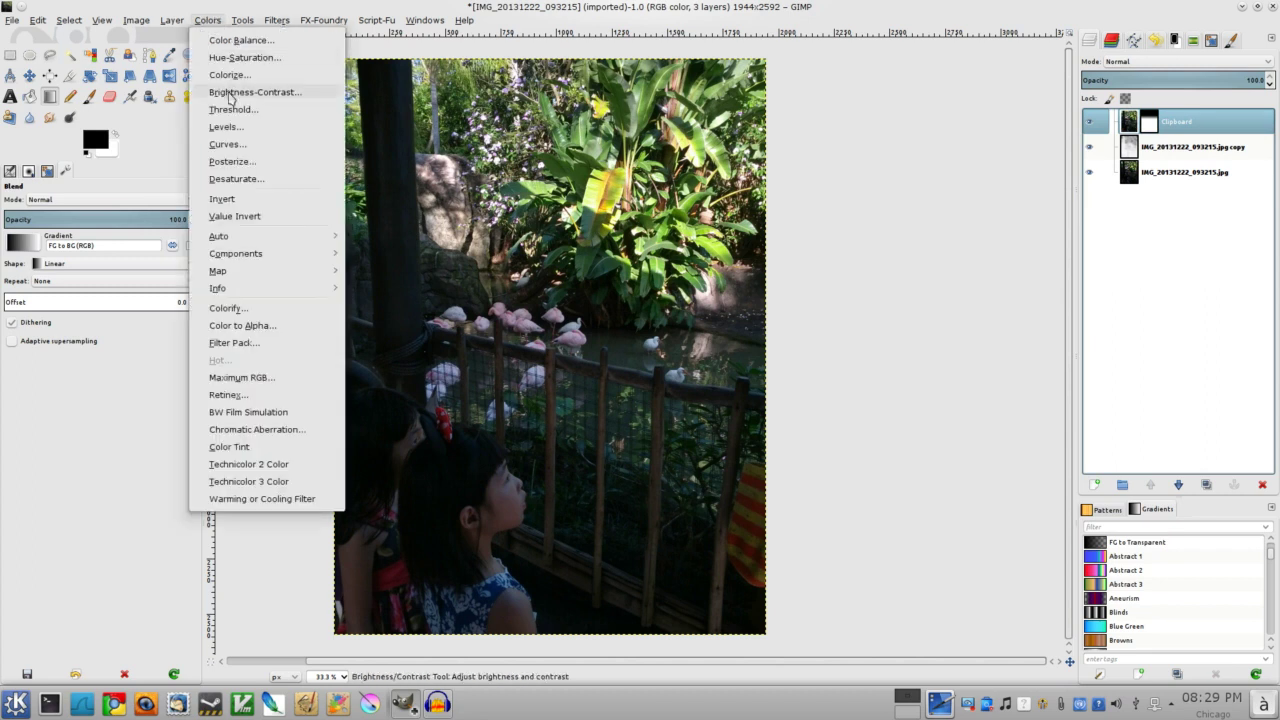
left_click(230, 146)
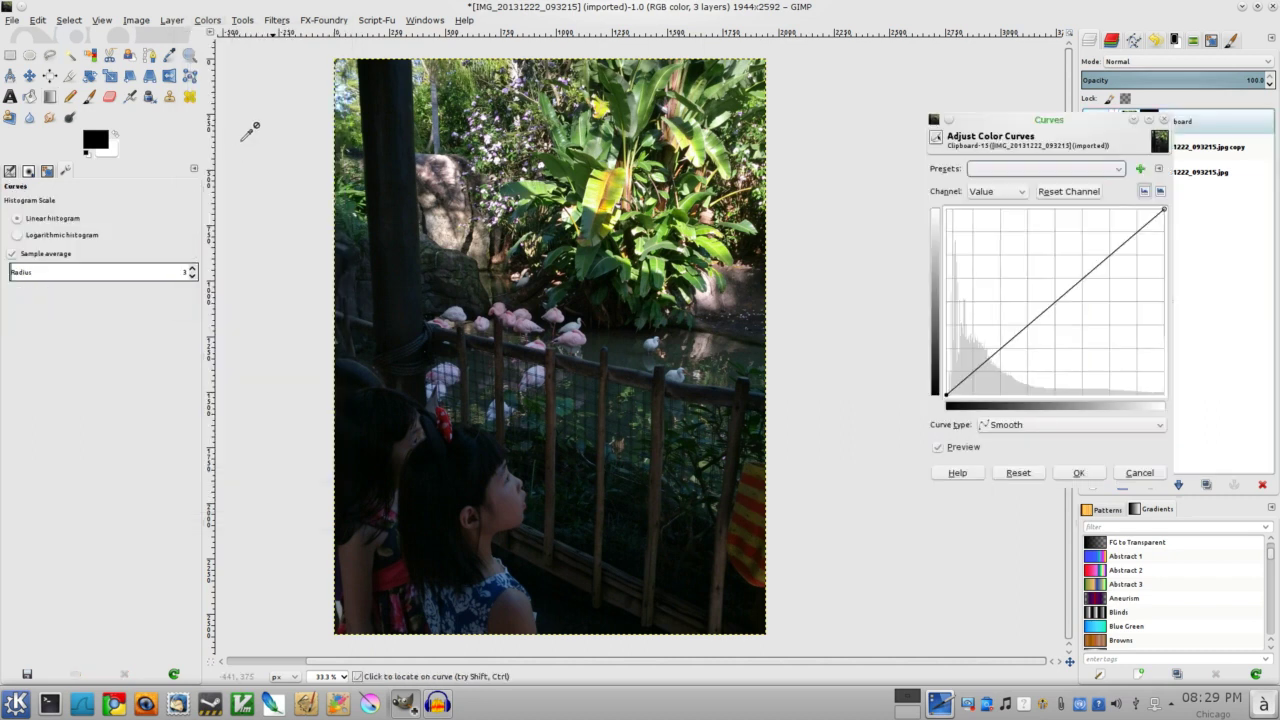
left_click_drag(1055, 300, 1043, 248)
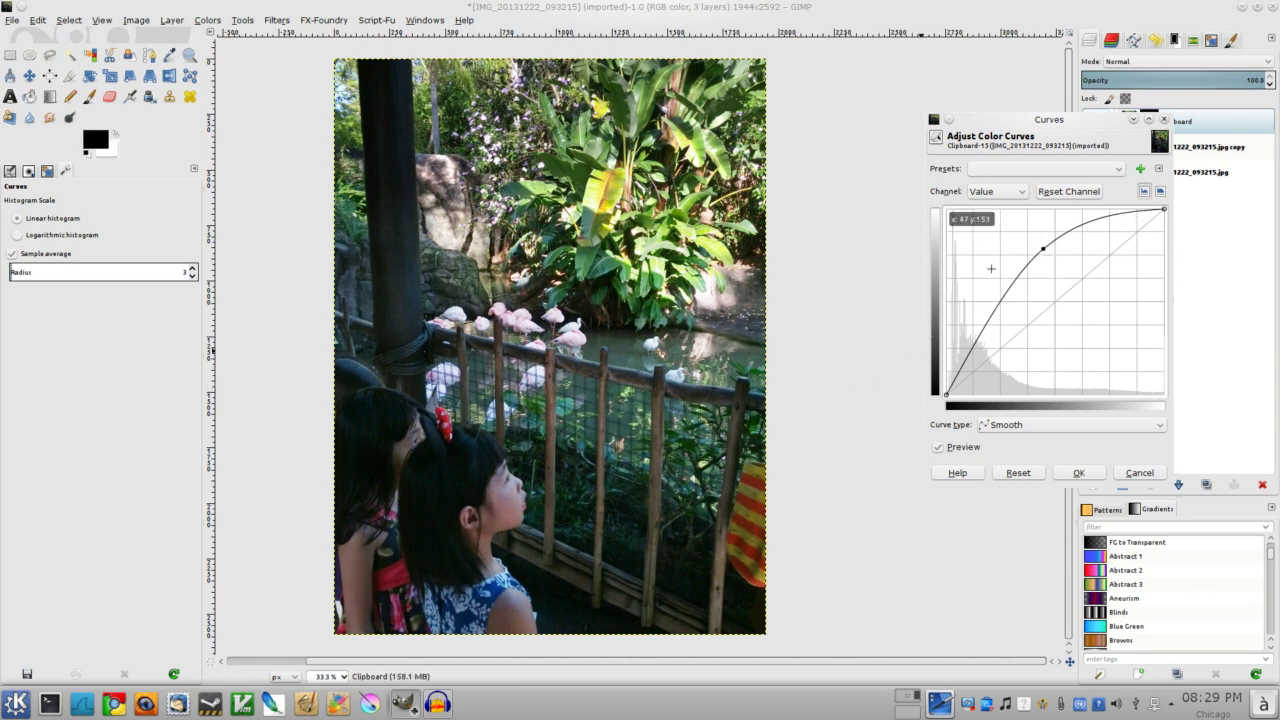
left_click(1081, 473)
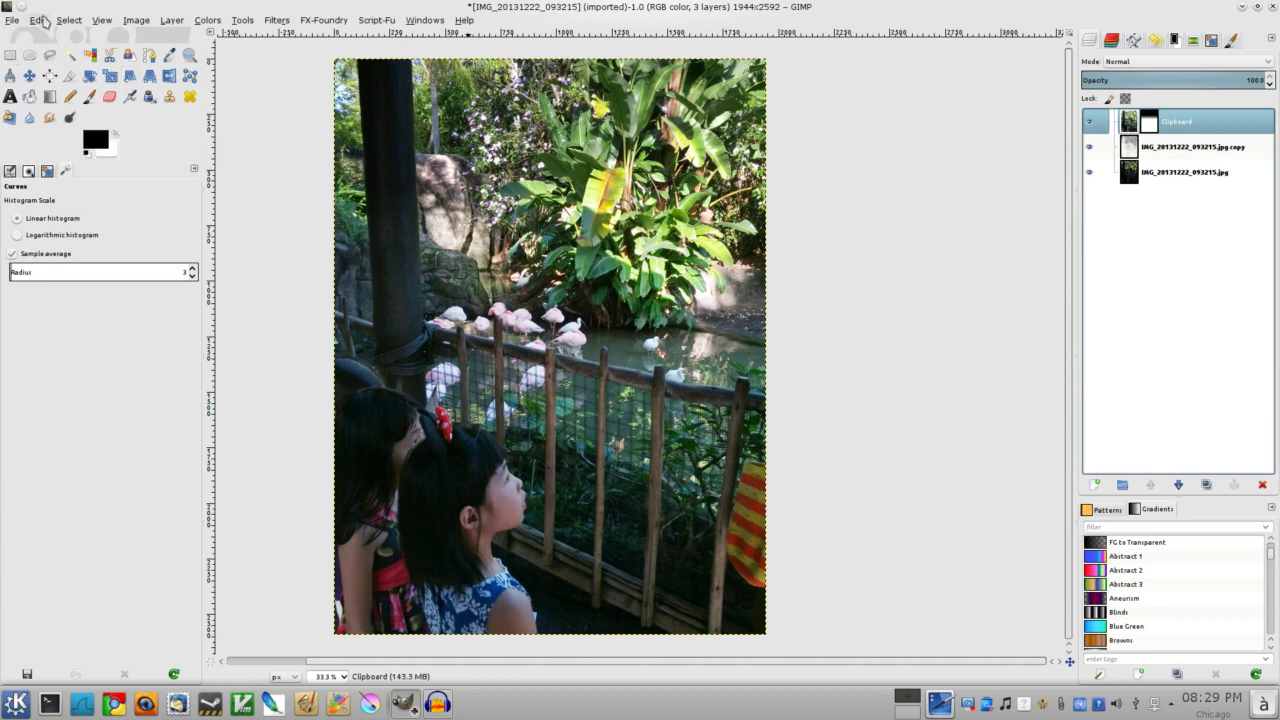
Step: Open the Edit menu to reach the copy and paste commands
left_click(39, 21)
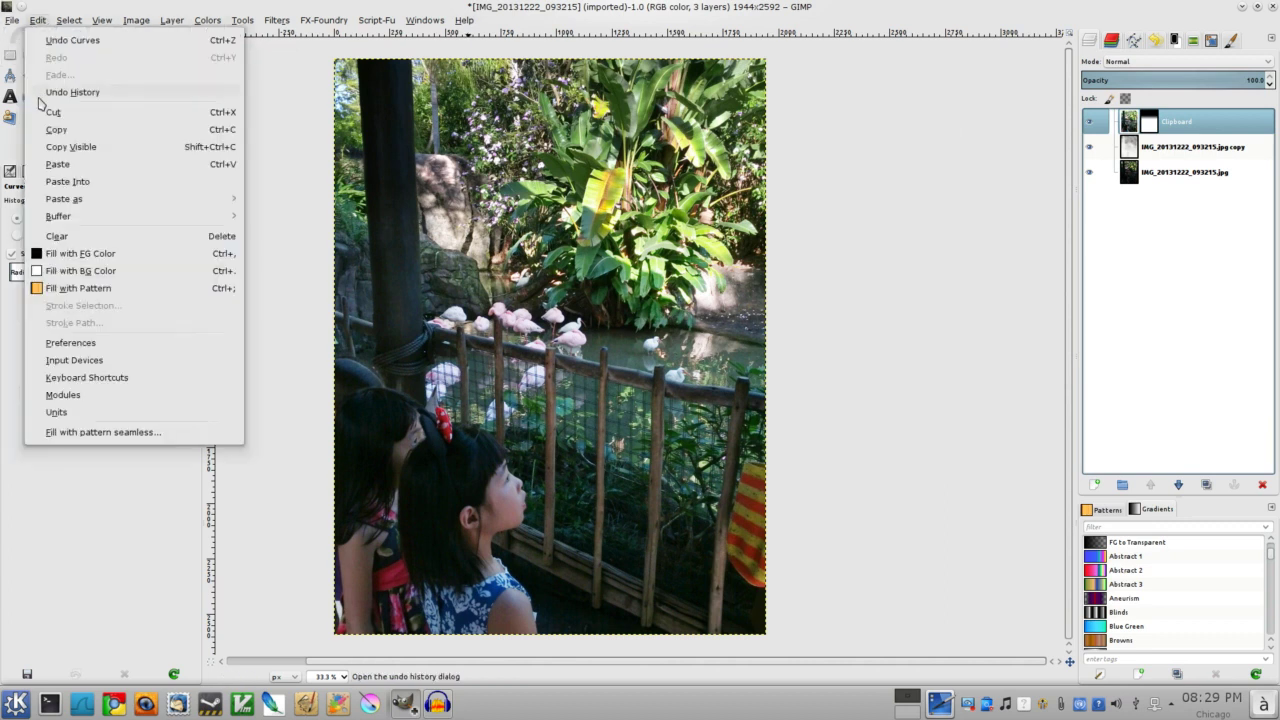
Step: Copy the merged visible image and paste it as a new top layer, Clipboard #1
left_click(97, 158)
left_click(38, 21)
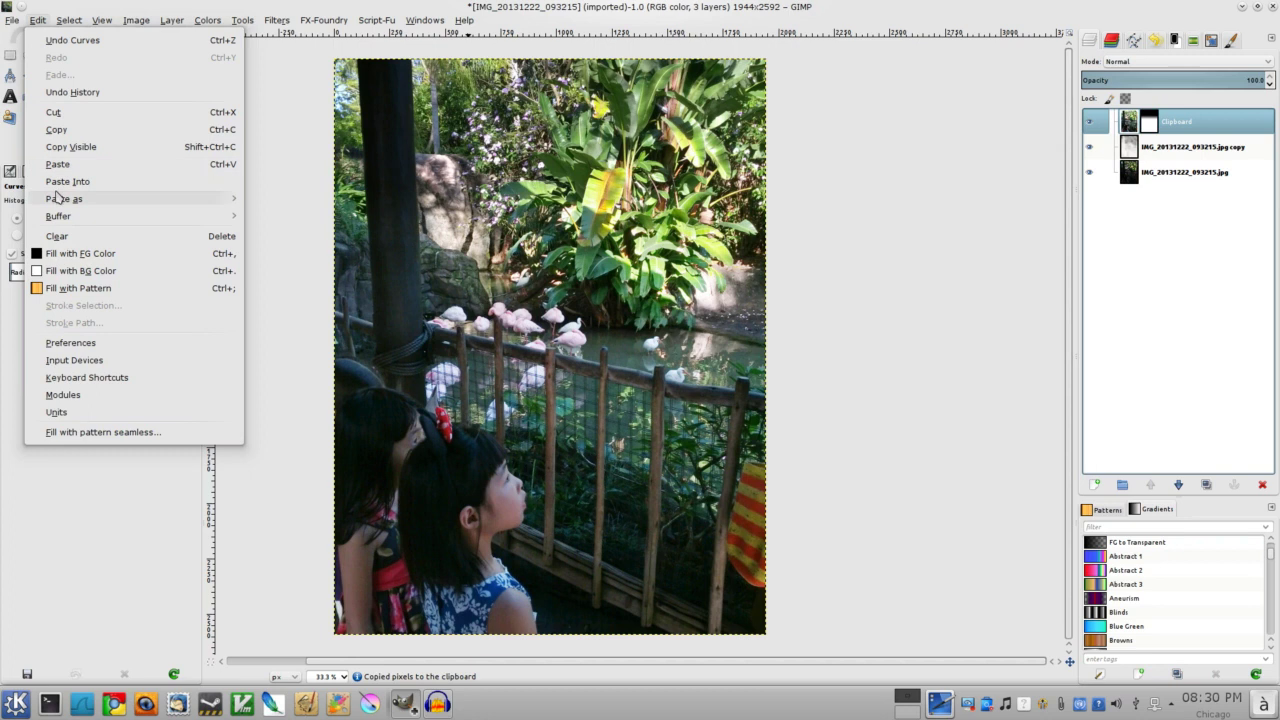
mouse_move(163, 200)
left_click(305, 213)
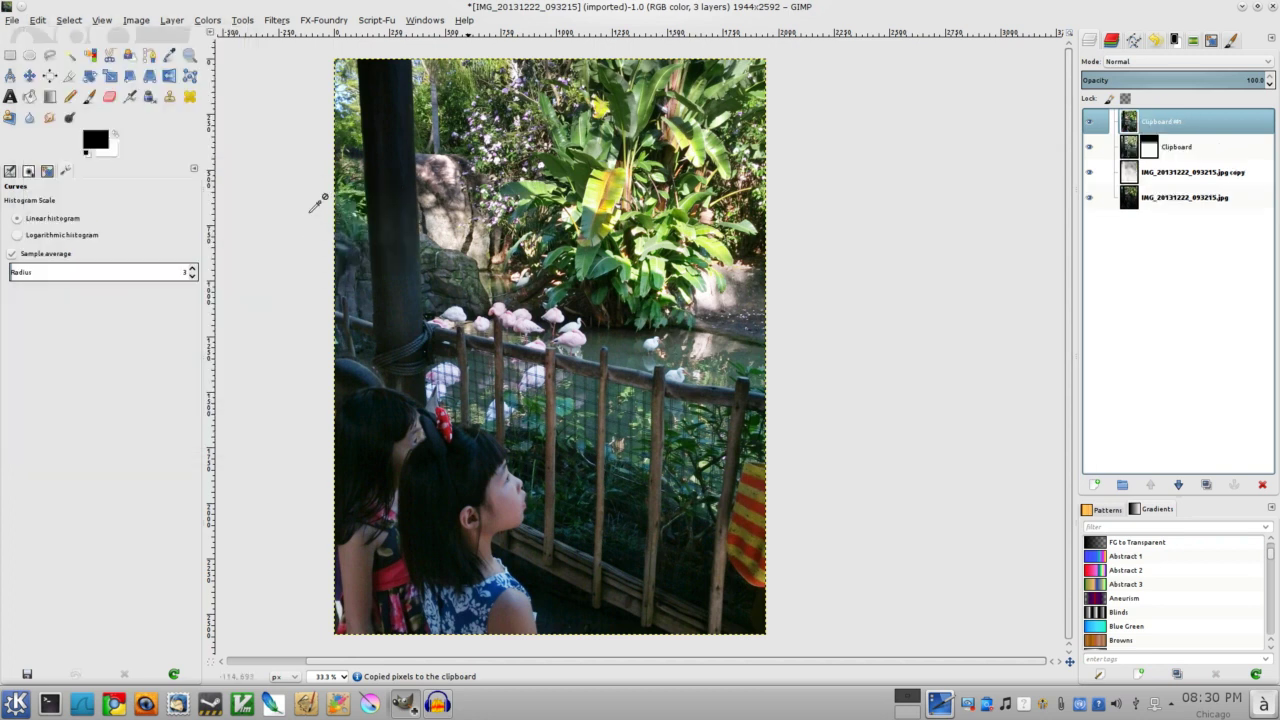
left_click(277, 21)
mouse_move(334, 137)
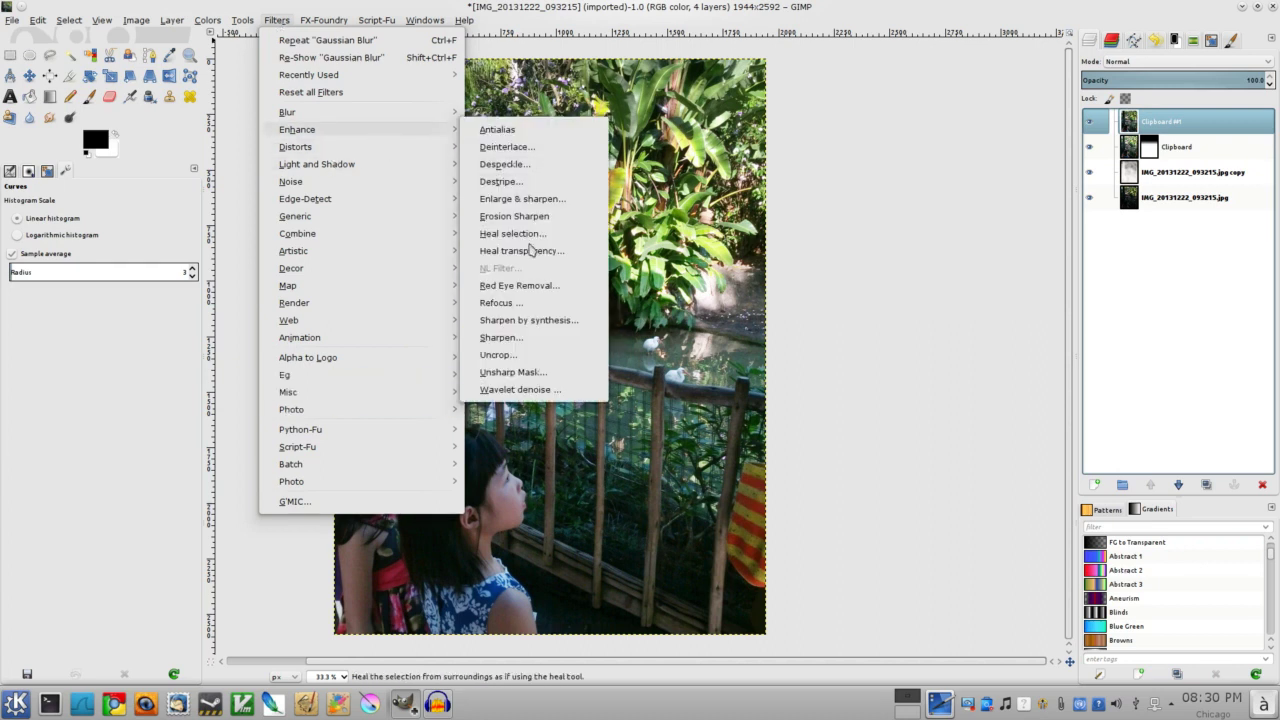
Step: Apply Unsharp Mask to Clipboard #1, widening the radius to 112.8 while previewing dark areas
left_click(517, 376)
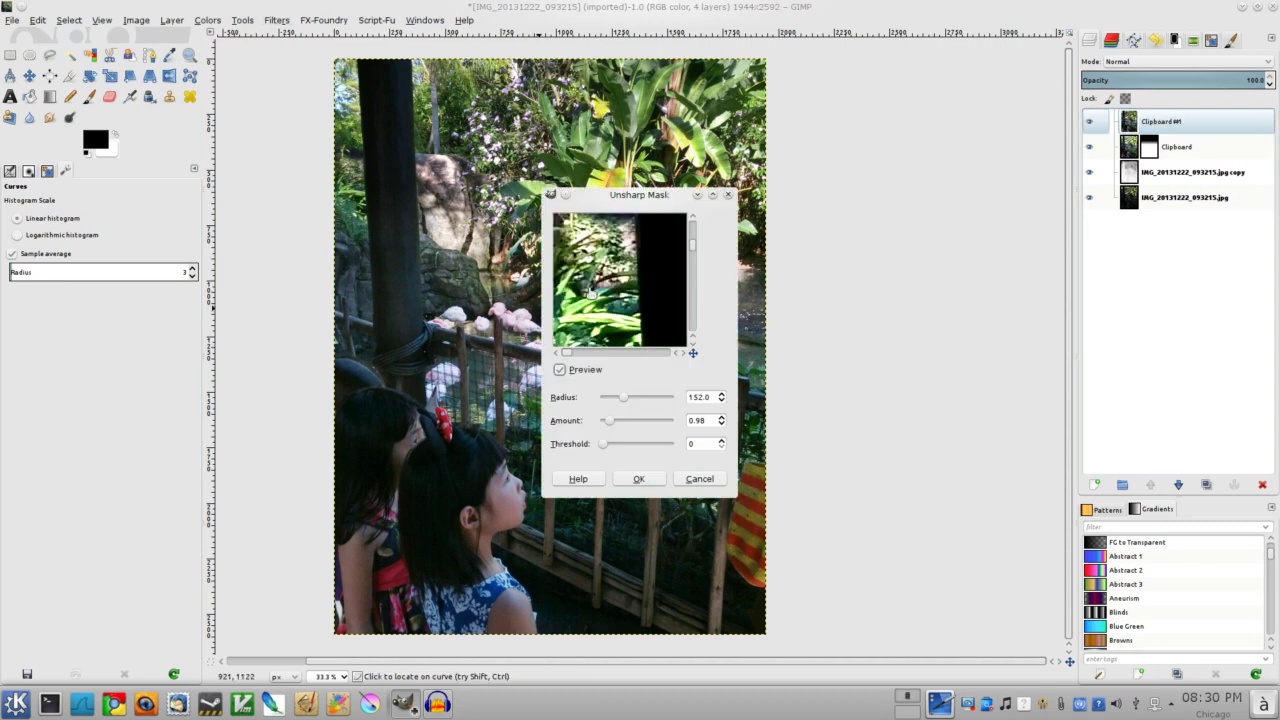
left_click_drag(610, 271, 626, 313)
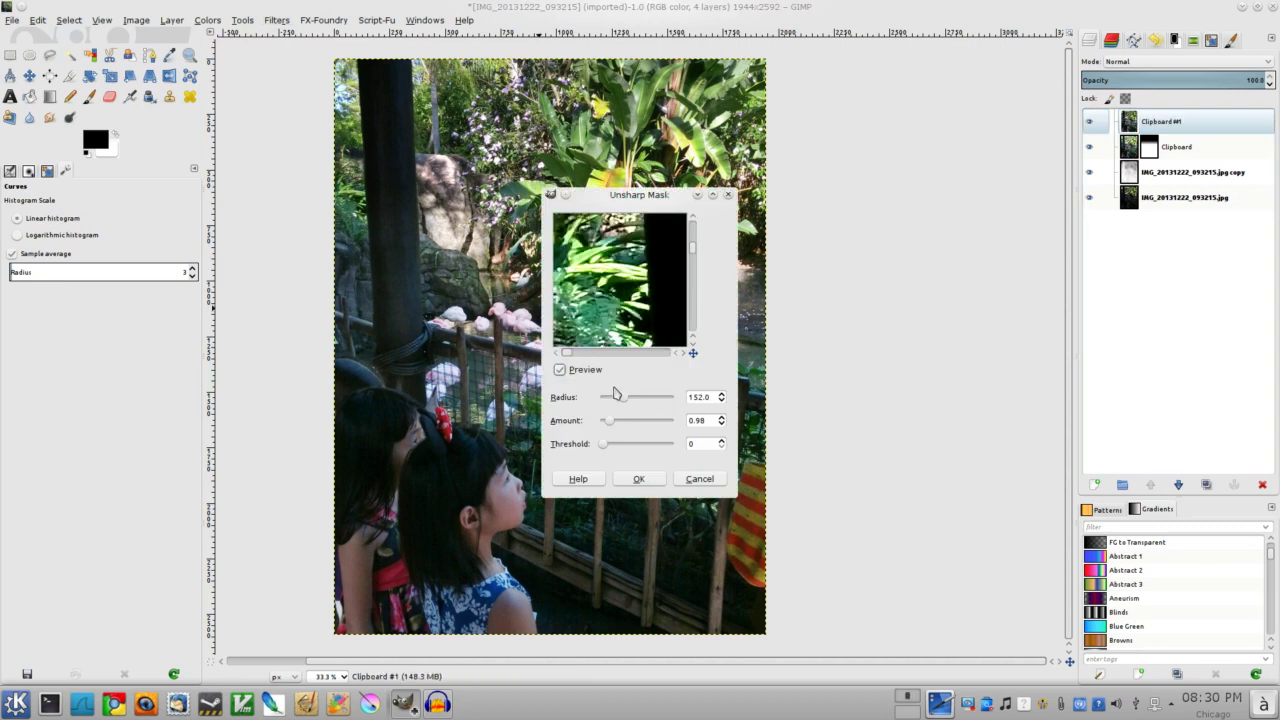
mouse_move(608, 427)
left_mouse_down()
mouse_move(582, 424)
mouse_move(604, 408)
left_mouse_up()
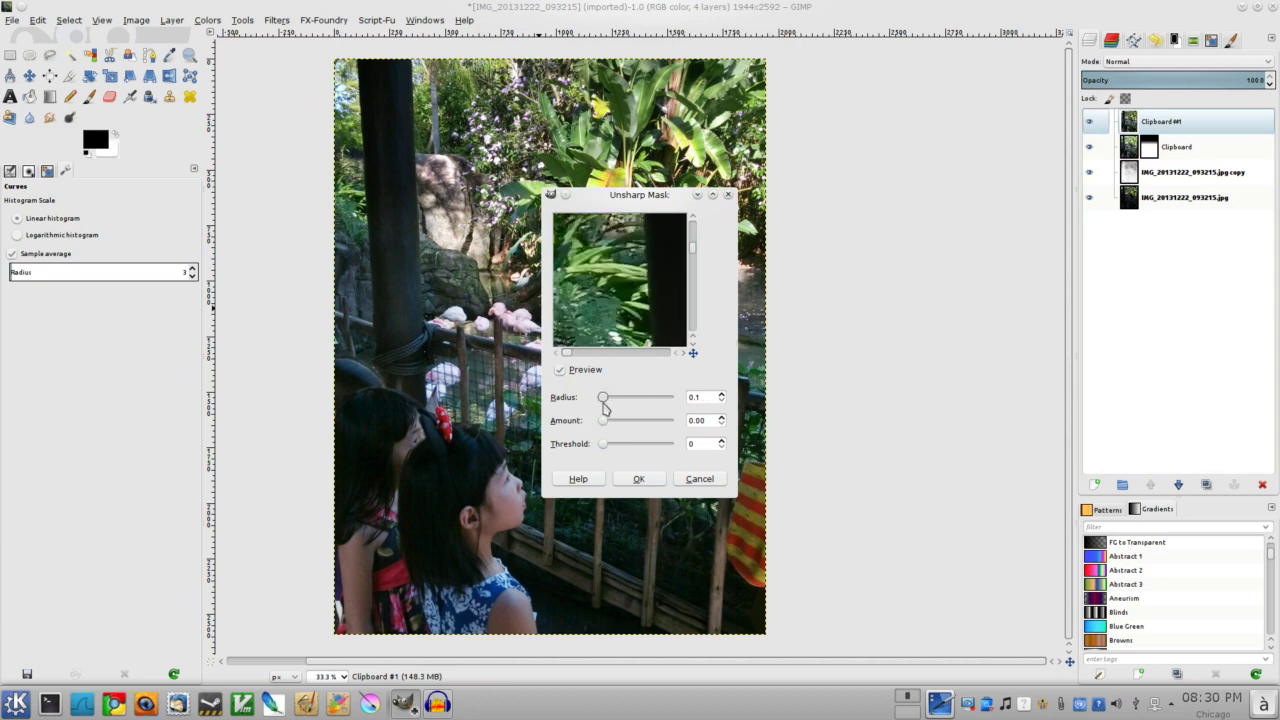
left_click_drag(594, 283, 588, 355)
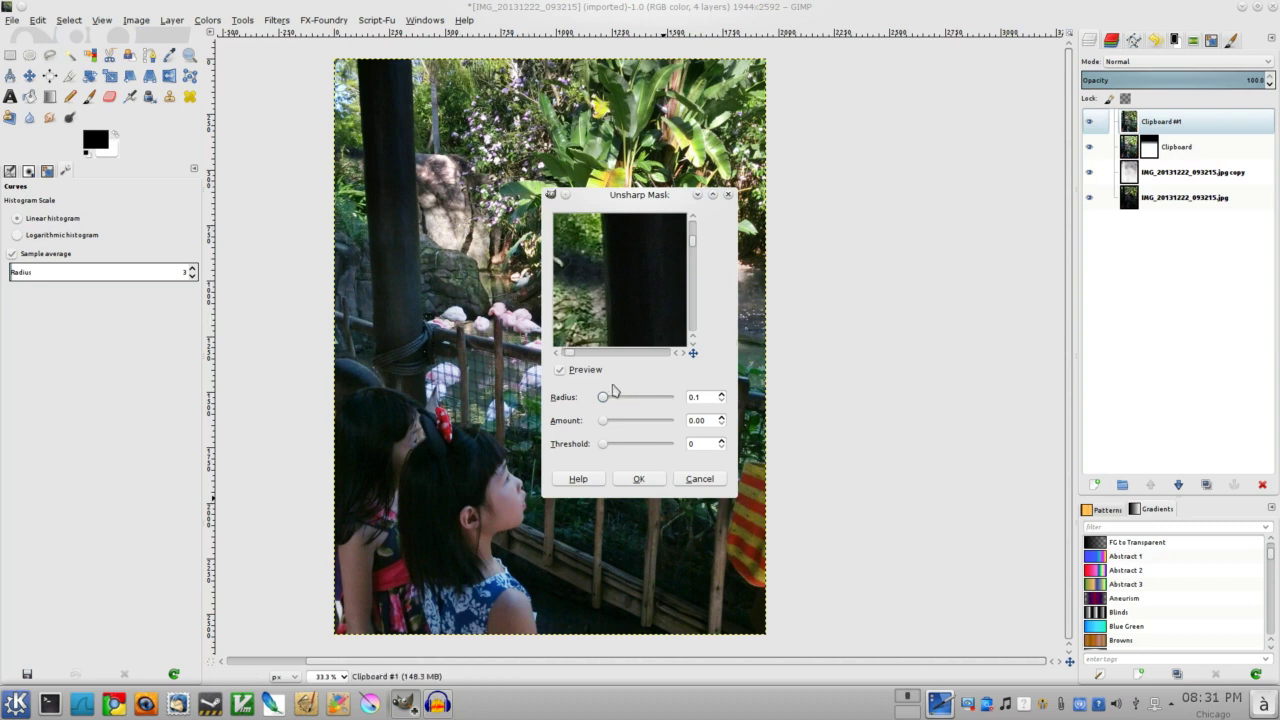
mouse_move(603, 397)
left_mouse_down()
mouse_move(628, 398)
mouse_move(606, 423)
mouse_move(615, 429)
mouse_move(607, 411)
left_mouse_up()
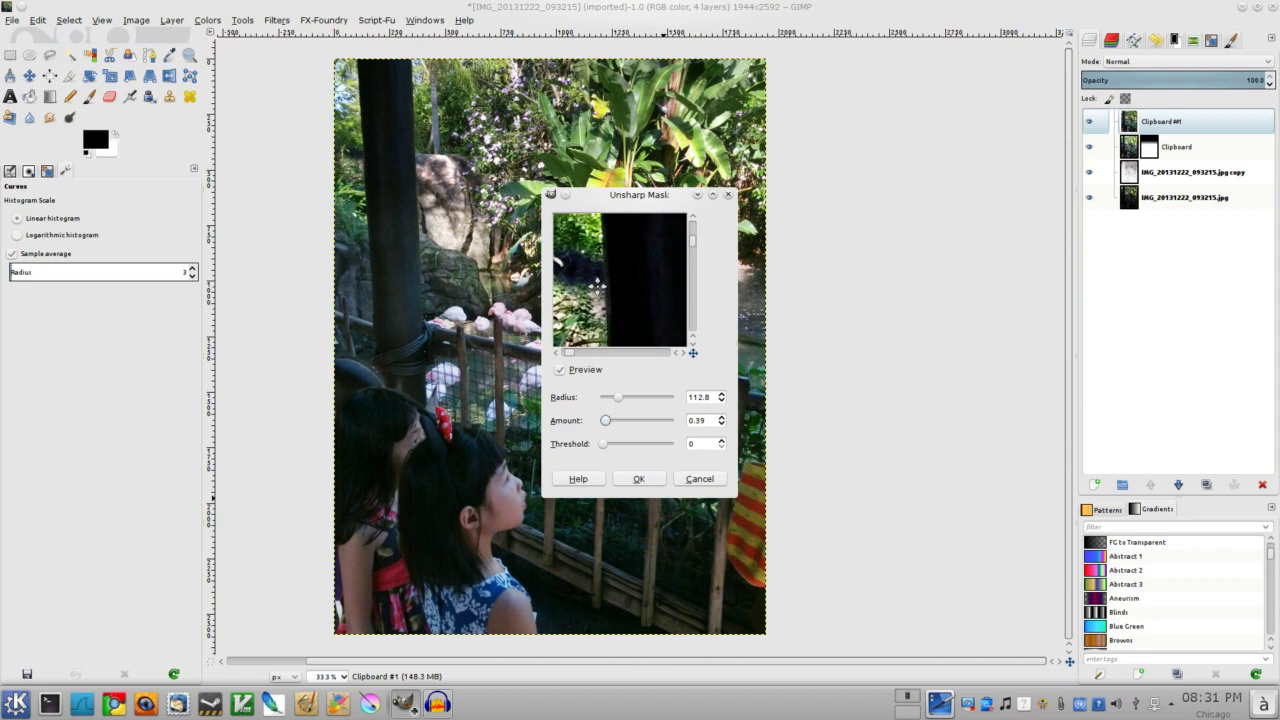
left_click_drag(598, 291, 564, 340)
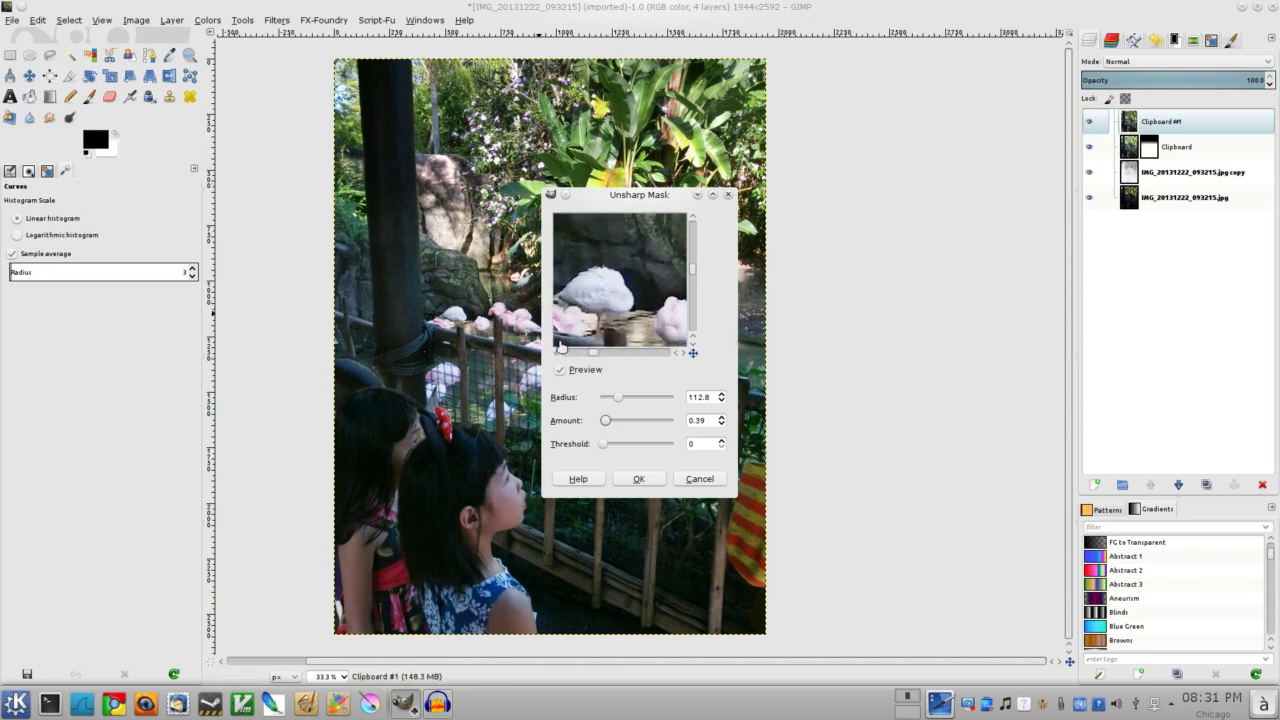
Step: Lower the Unsharp Mask amount to 0.10 with threshold 0, check the flamingos, and apply
left_click_drag(606, 421, 603, 422)
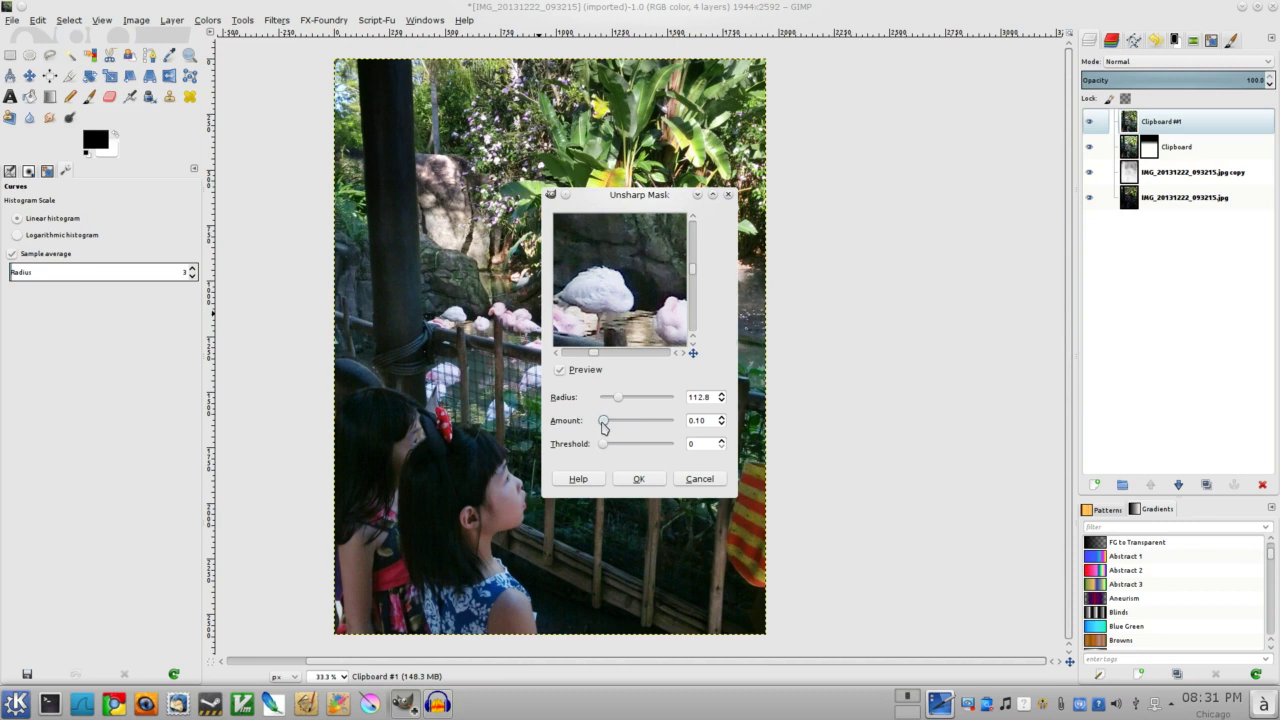
left_click(722, 425)
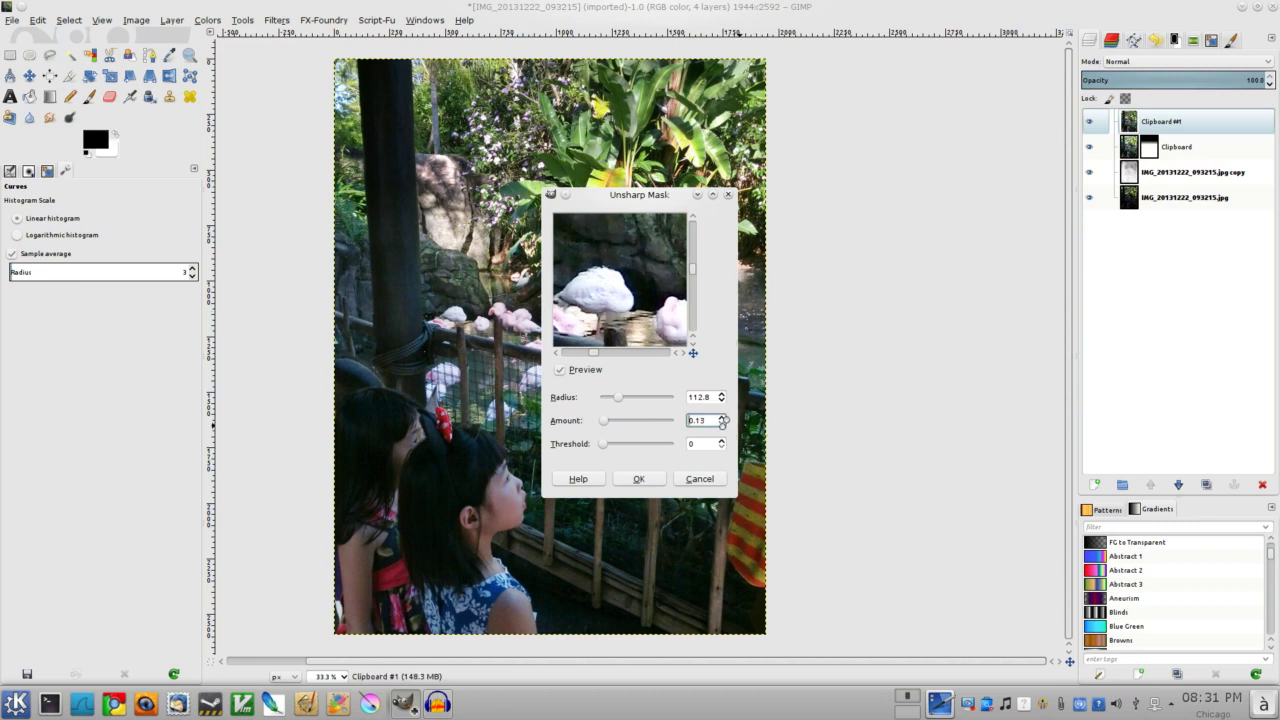
left_click(722, 425)
left_click(722, 425)
left_click(722, 425)
left_click_drag(690, 324, 665, 337)
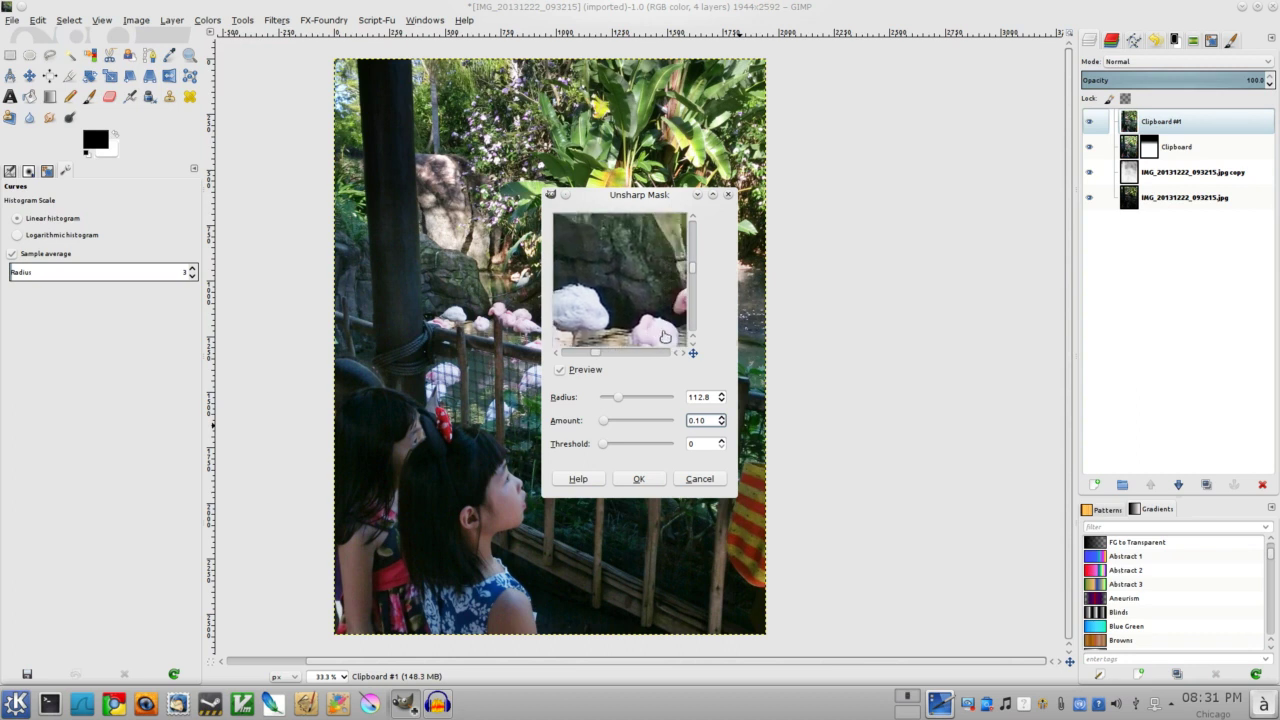
scroll(665, 337, "up", 5)
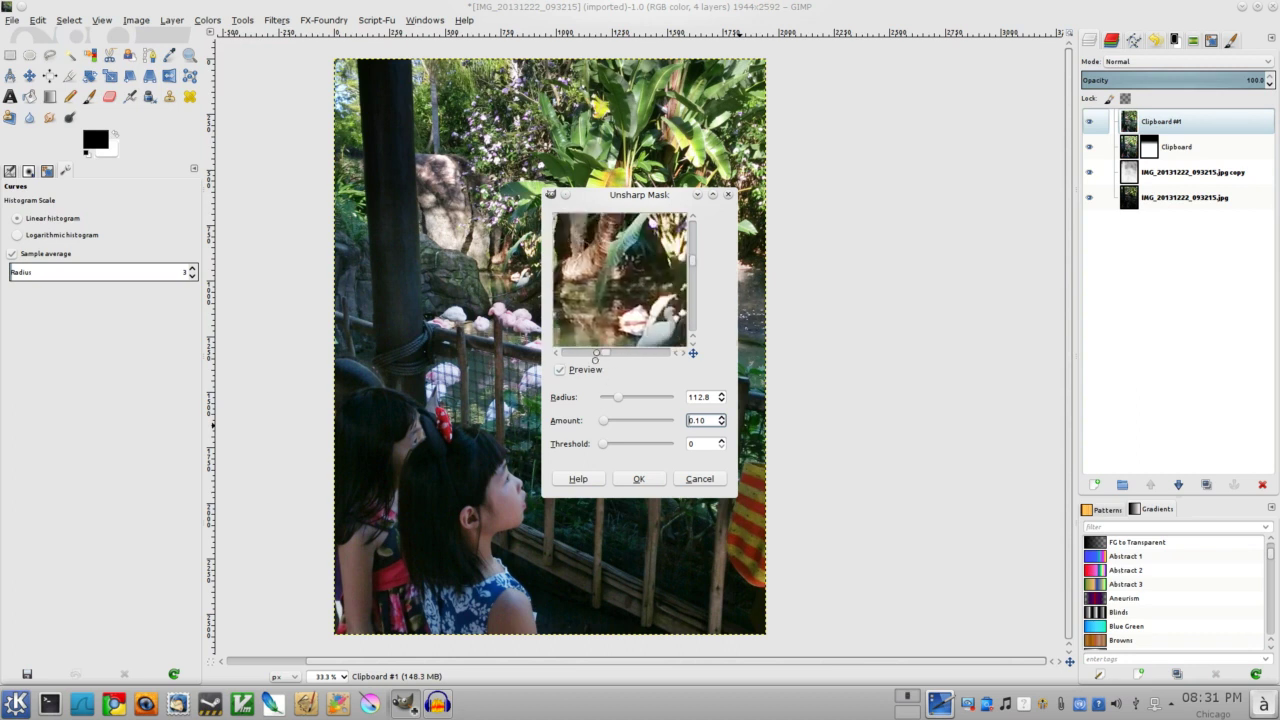
scroll(618, 300, "up", 8)
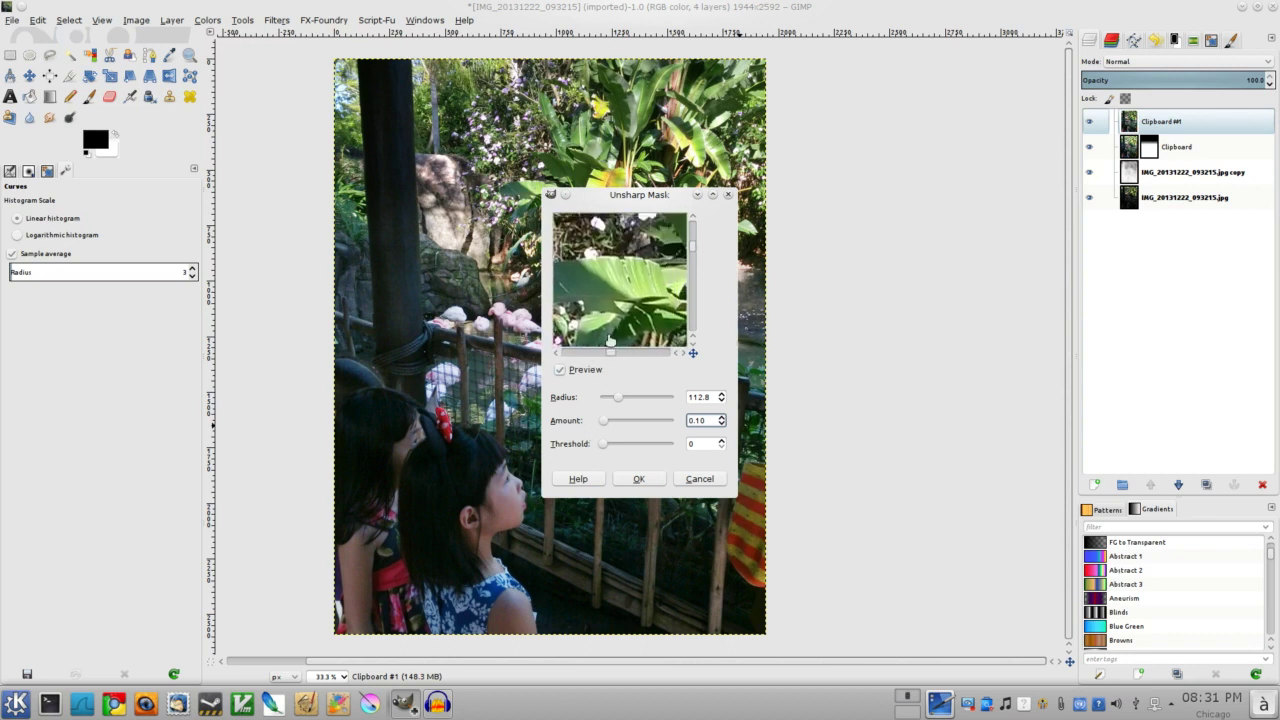
left_click(639, 479)
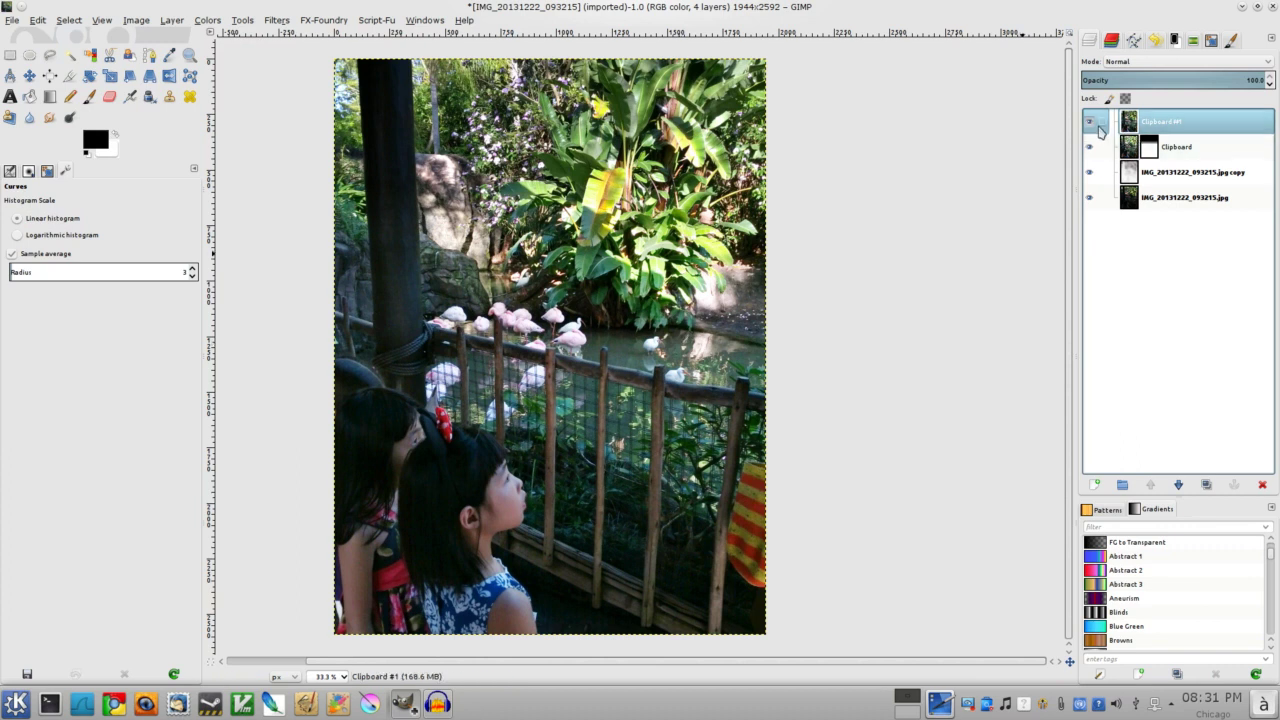
Step: Toggle Clipboard #1 on and off to compare, zooming into the flamingos and back out
left_click(1091, 122)
left_click(1092, 122)
left_click(1092, 122)
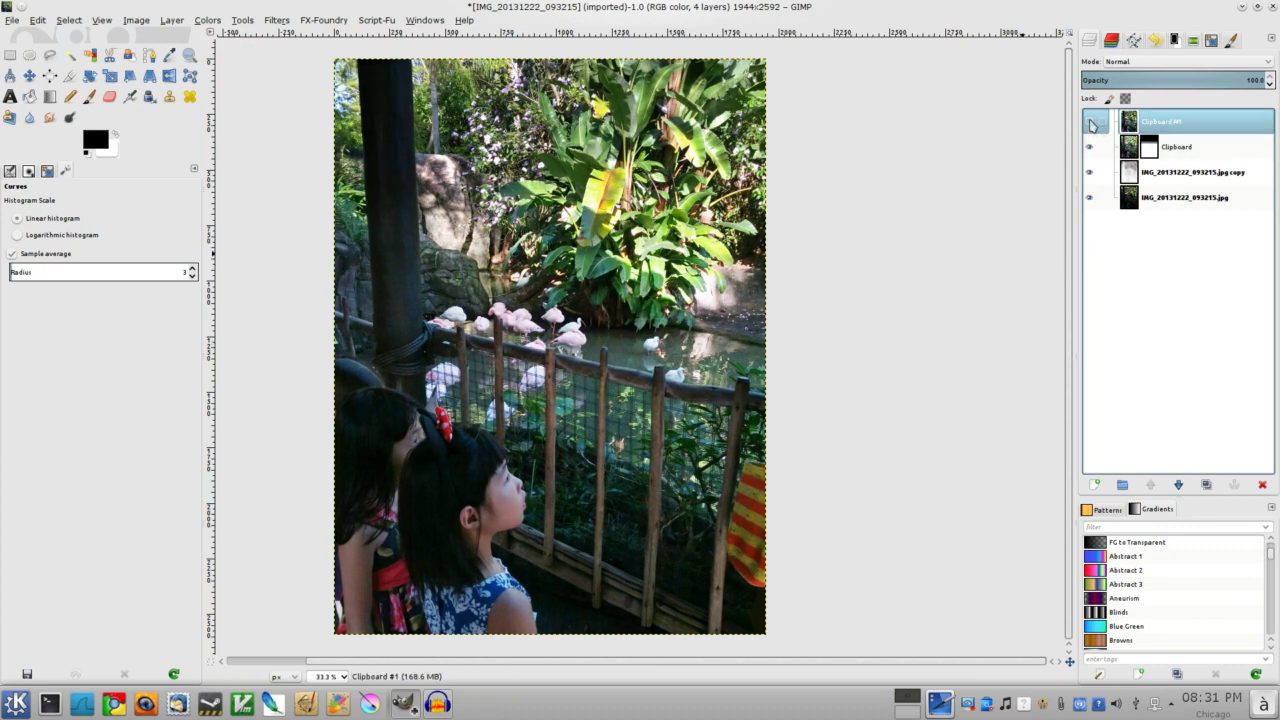
left_click(1092, 122)
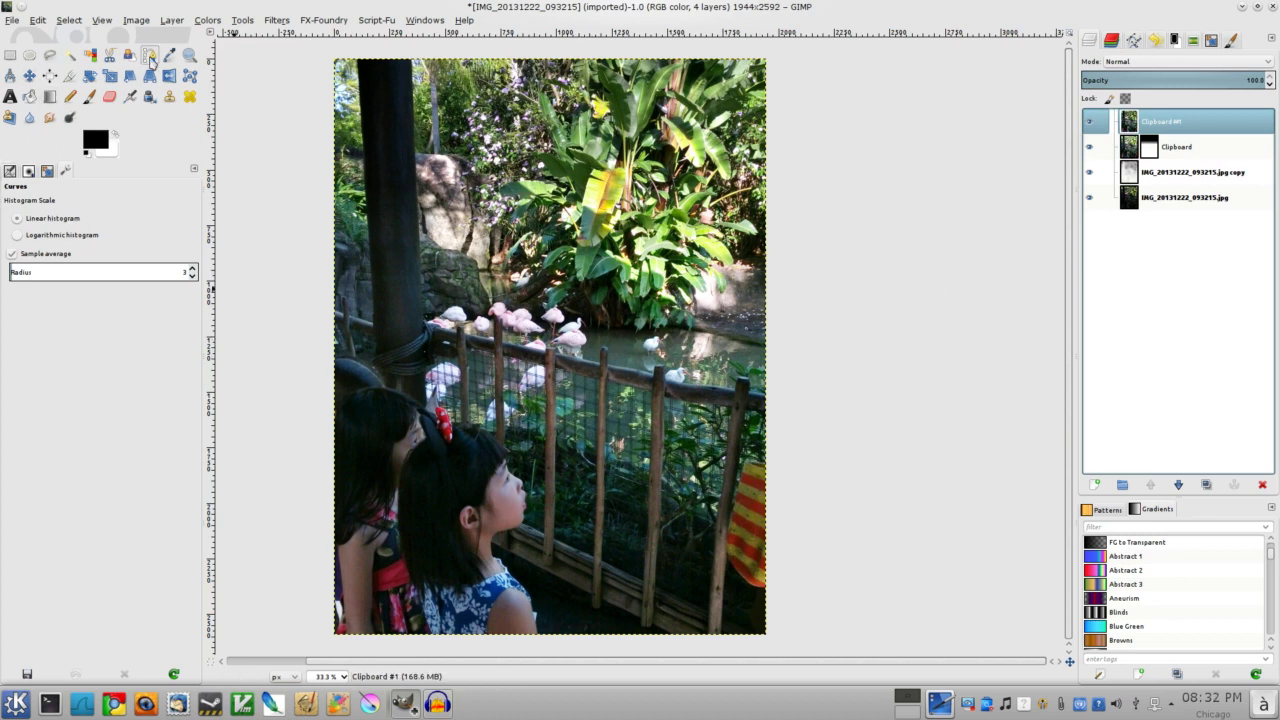
left_click(189, 55)
left_click_drag(466, 238, 670, 416)
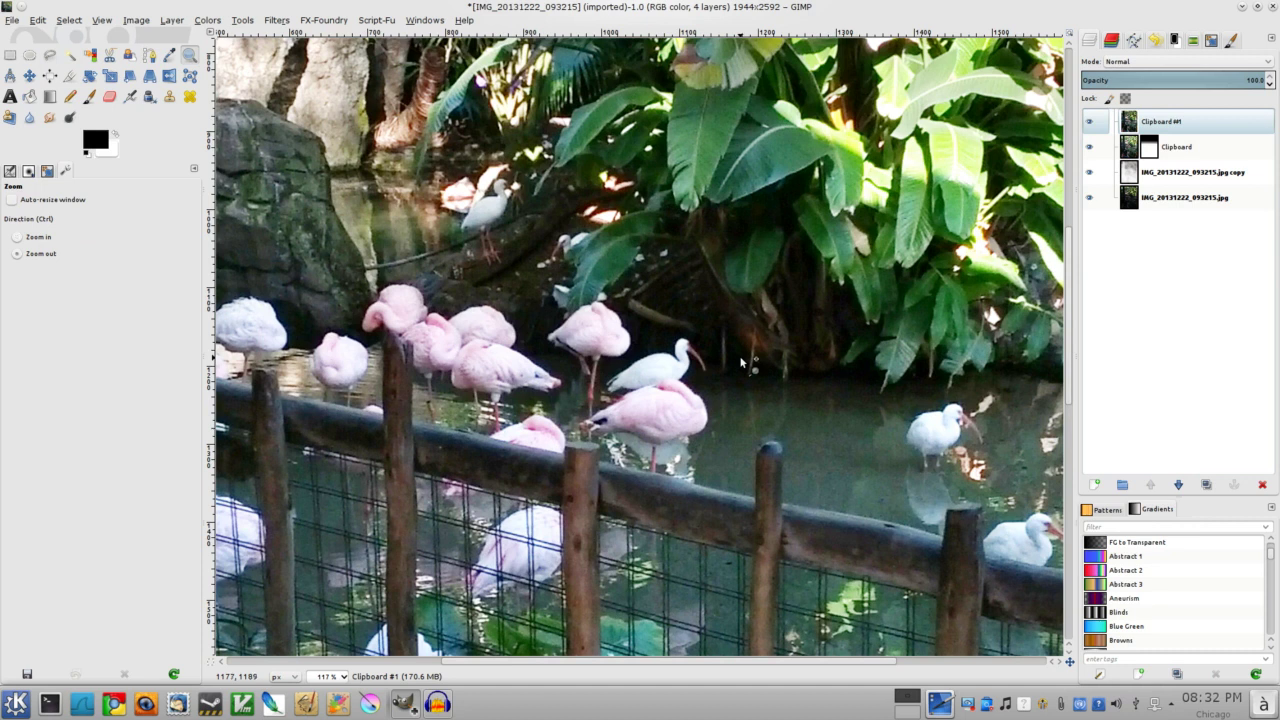
left_click(742, 362, "ctrl")
left_click(742, 362, "ctrl")
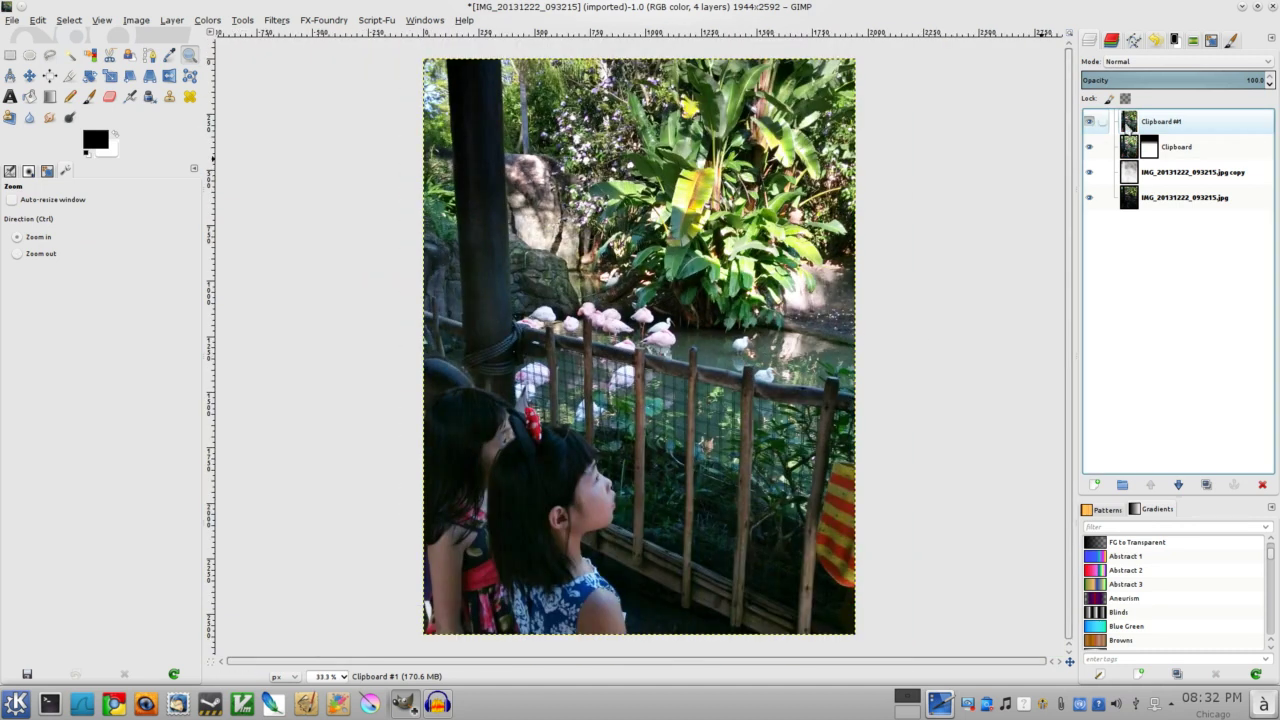
Step: Hide the Clipboard #1 and IMG_20131222_093215.jpg copy layers to show the original photo
left_click(1089, 124)
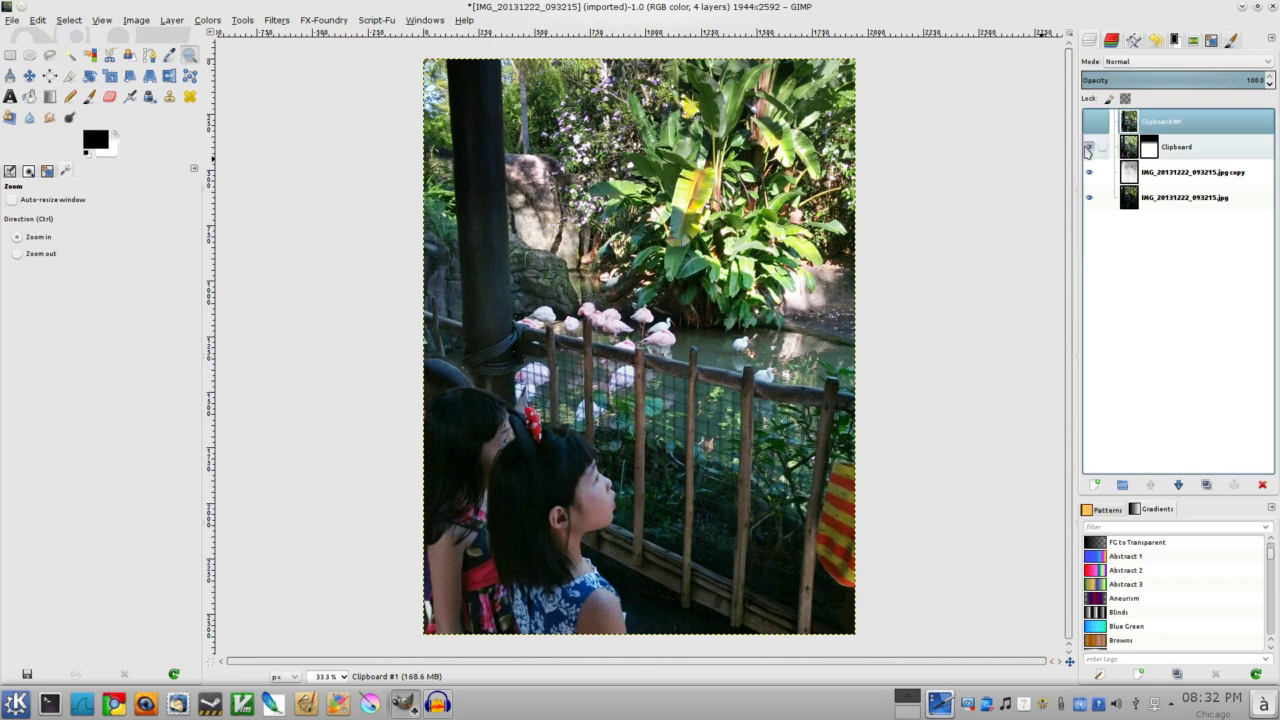
left_click(1089, 147)
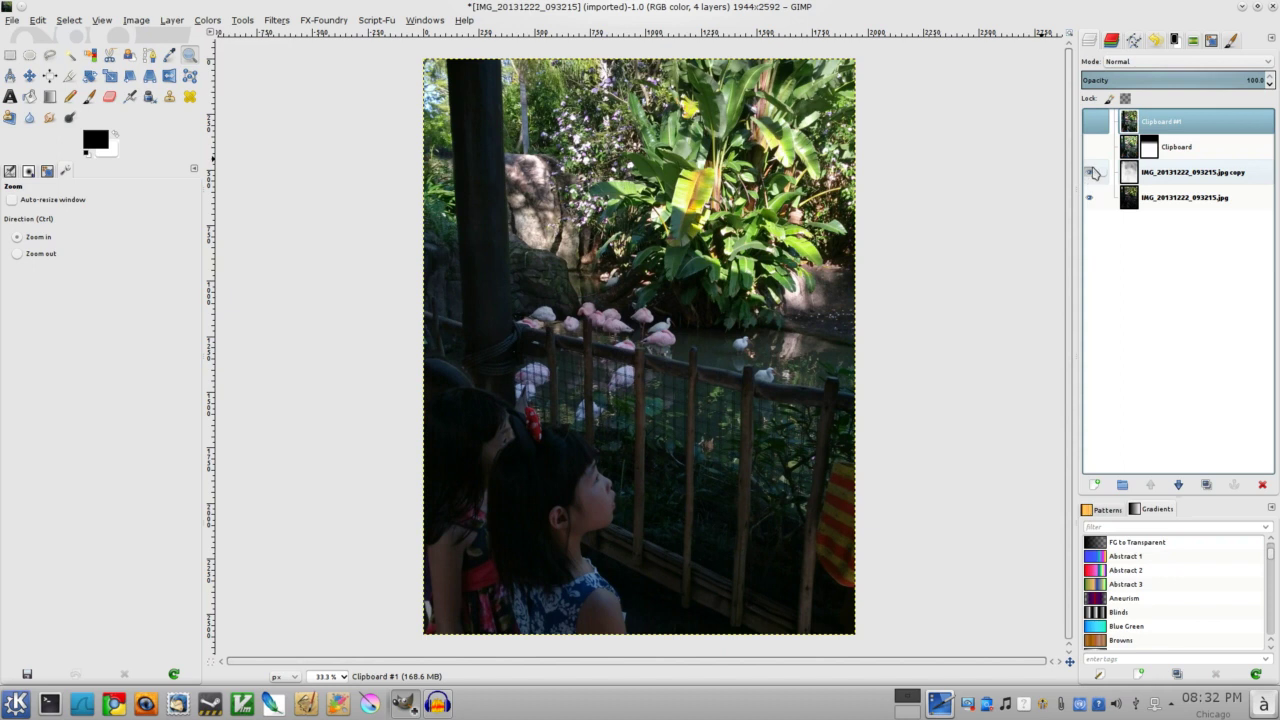
left_click(1090, 172)
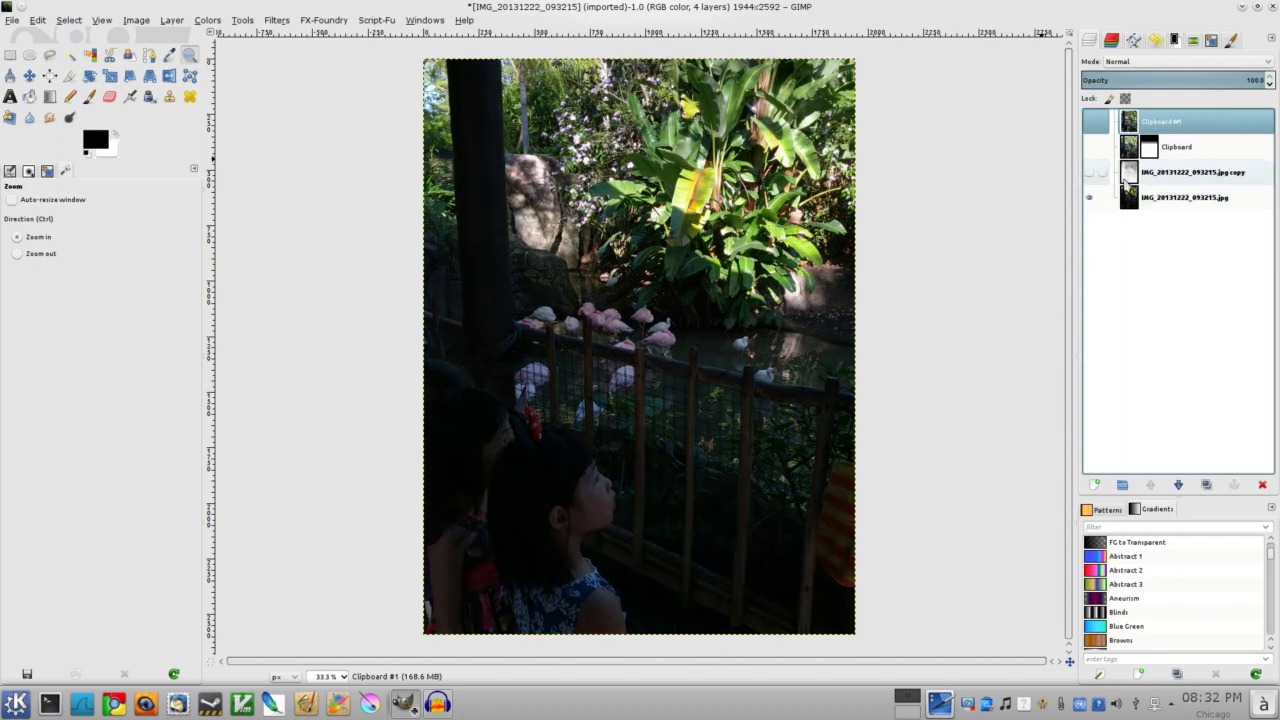